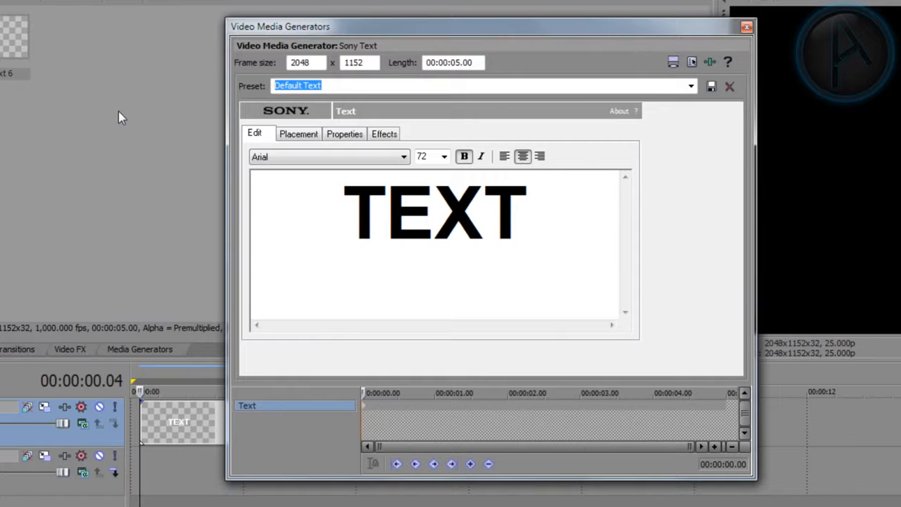
Turn off bold, set the generated text's font to Tw Cen MT Condensed, and close the text generator.
left_click(465, 157)
left_click(384, 160)
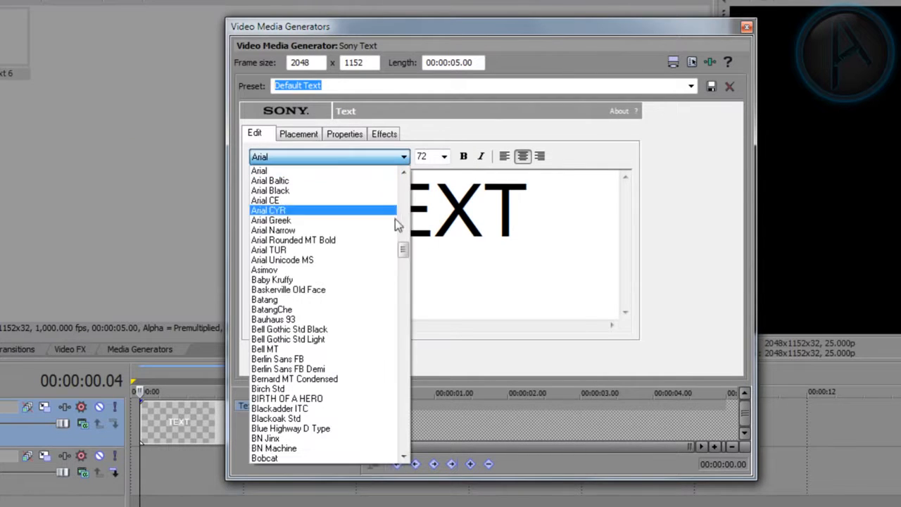
left_click_drag(403, 250, 395, 441)
left_click(348, 393)
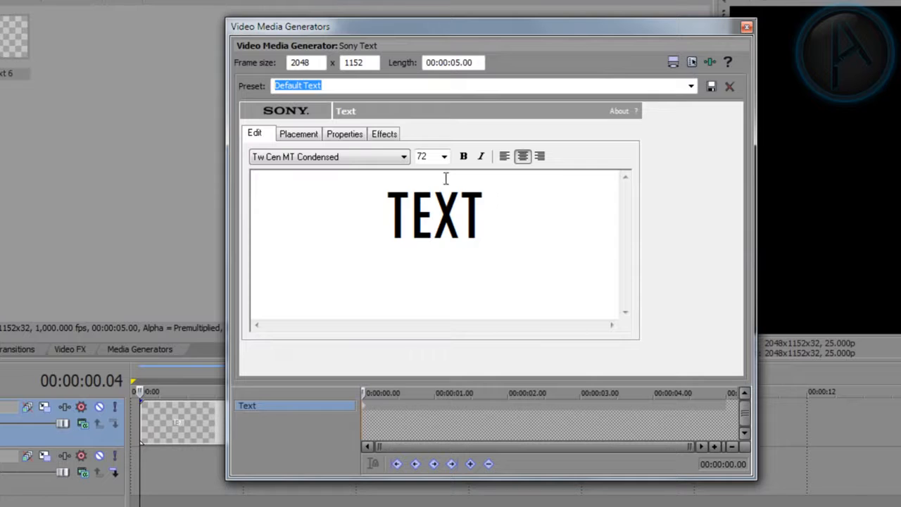
left_click_drag(507, 224, 337, 185)
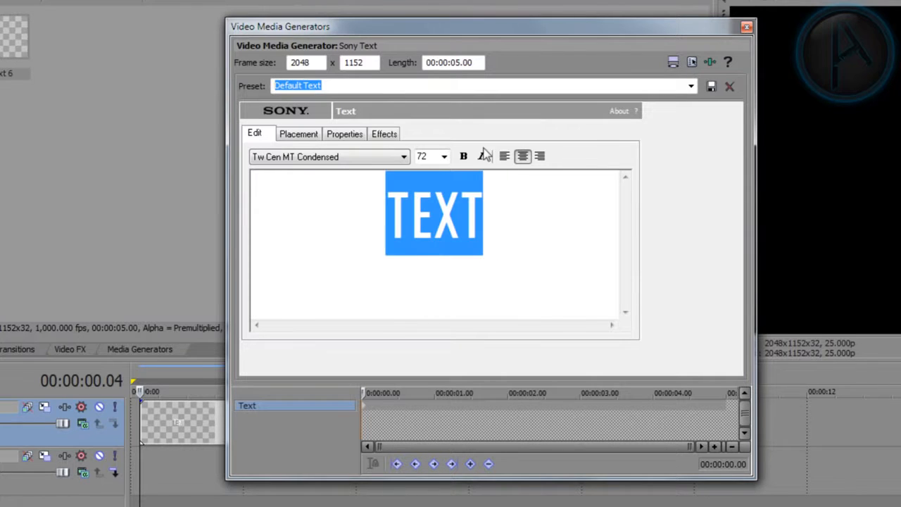
left_click(746, 26)
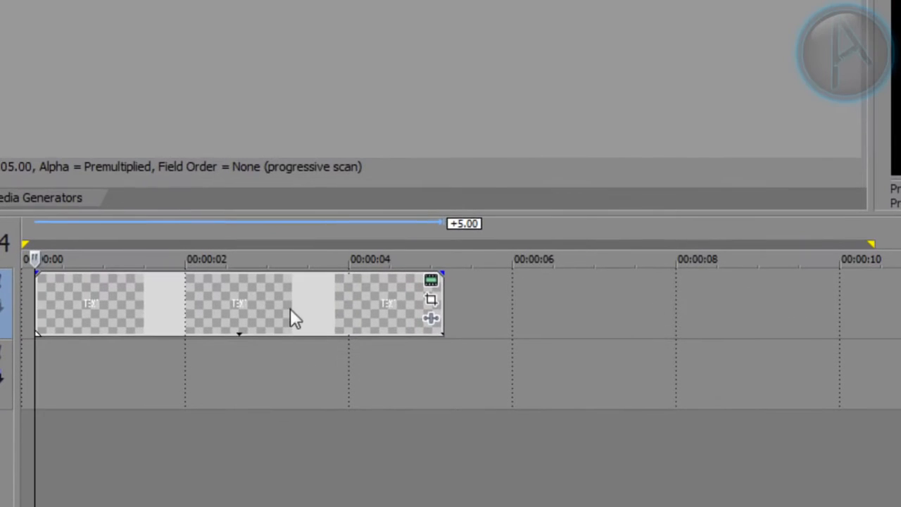
Move the text event on the first video track back to the very start of the timeline.
left_click(290, 308)
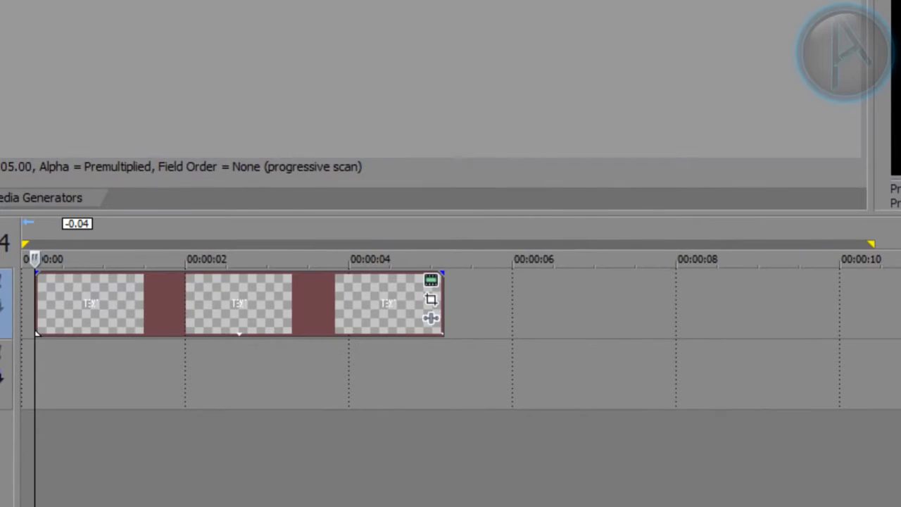
left_click_drag(272, 300, 258, 299)
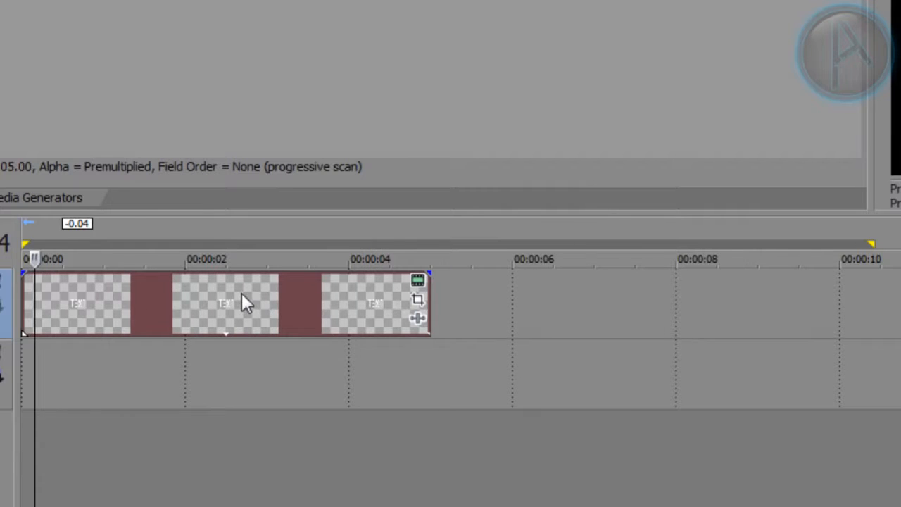
left_click(250, 448)
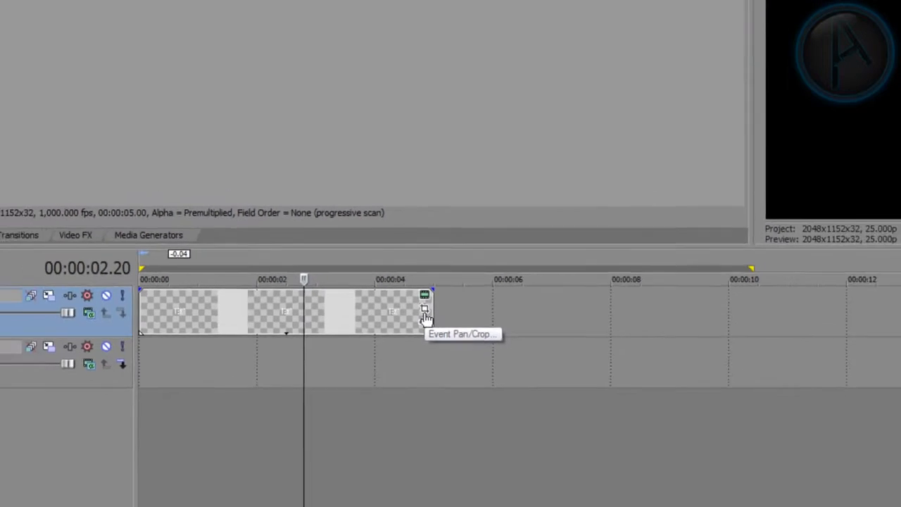
In the text event's Pan/Crop, move the frame at the first keyframe to X Center 2,304 and Y Center 648.
left_click(425, 314)
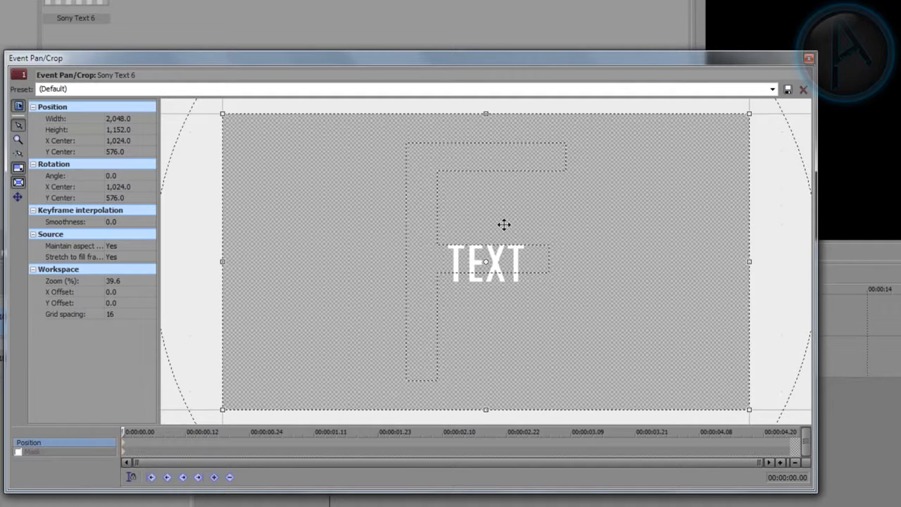
key("Down")
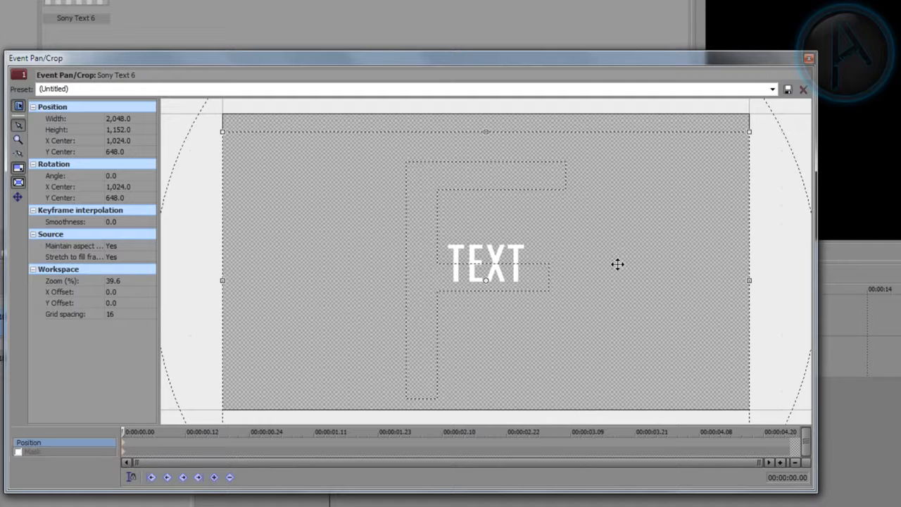
key("Right")
key("Right")
key("Right")
key("Right")
key("Right")
key("Right")
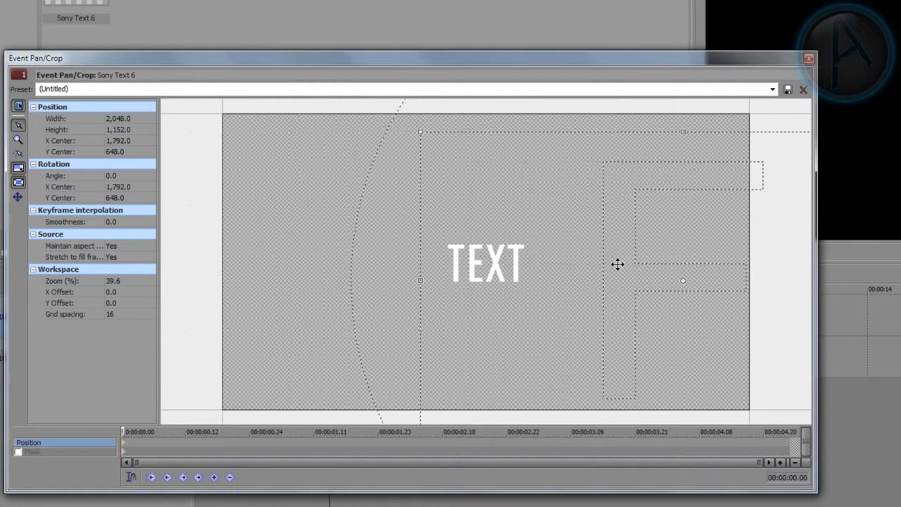
left_click_drag(741, 62, 528, 23)
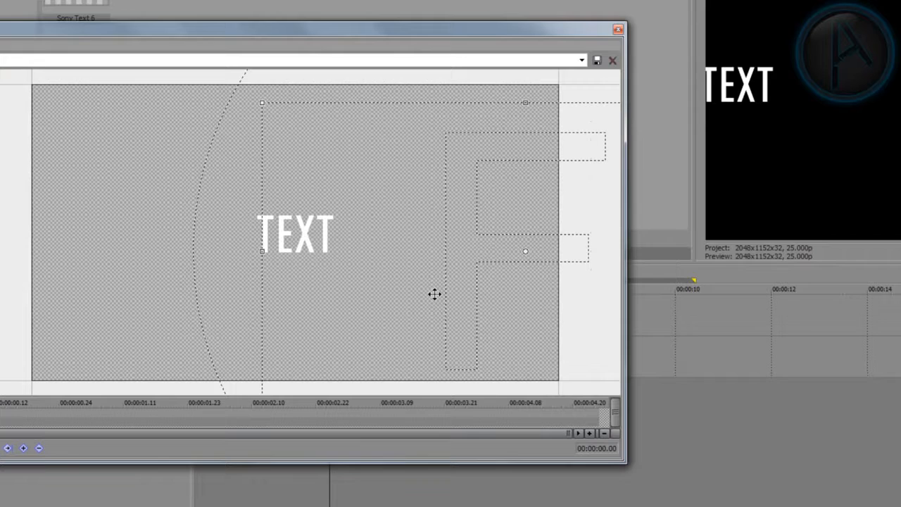
key("Right")
key("Right")
key("Right")
key("Right")
key("Right")
key("Right")
key("Right")
key("Right")
key("Right")
key("Right")
key("Right")
key("Right")
key("Right")
key("Right")
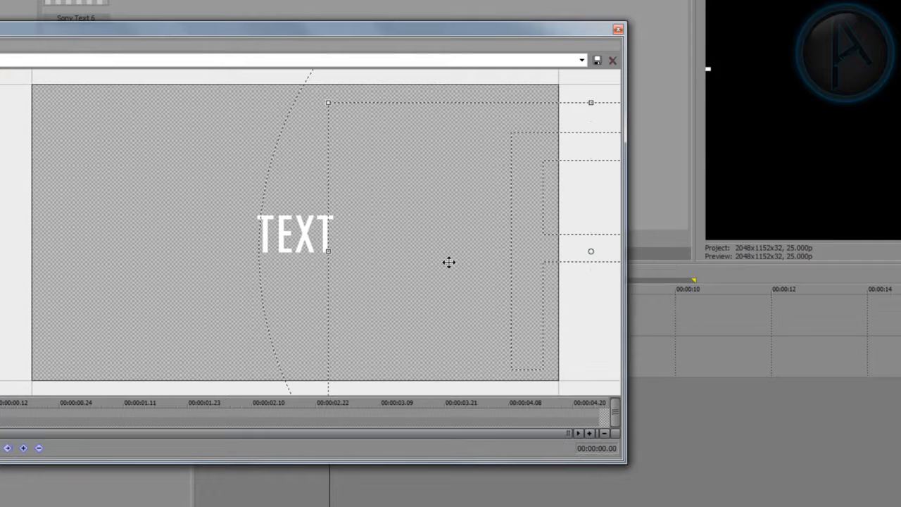
key("Right")
key("Right")
key("Right")
key("Right")
key("Right")
key("Right")
key("Right")
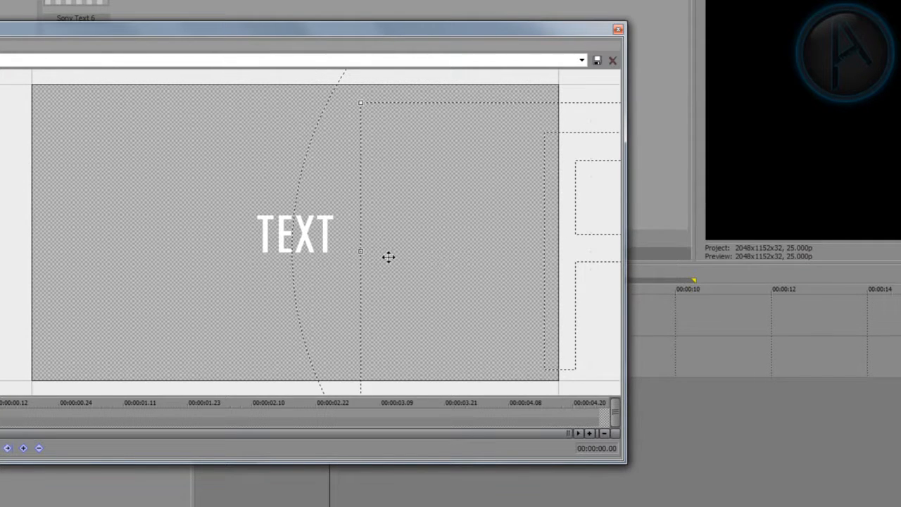
left_click_drag(318, 29, 429, 36)
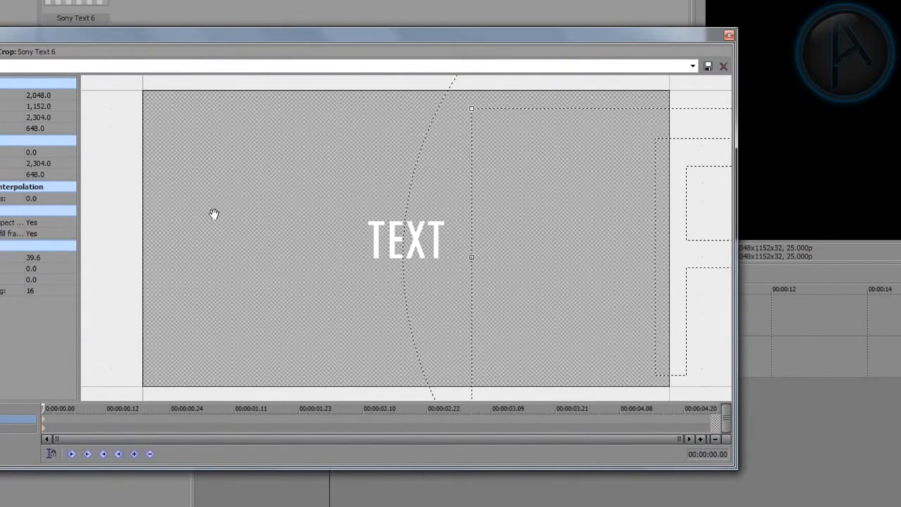
Add a Pan/Crop position keyframe at 00:00:00.08 with the frame moved to X Center 1,280.
left_click(46, 409)
key("Left")
left_click(62, 410)
key("Right")
key("Right")
key("Right")
key("Right")
scroll(603, 222, "up", 10)
scroll(604, 222, "up", 2)
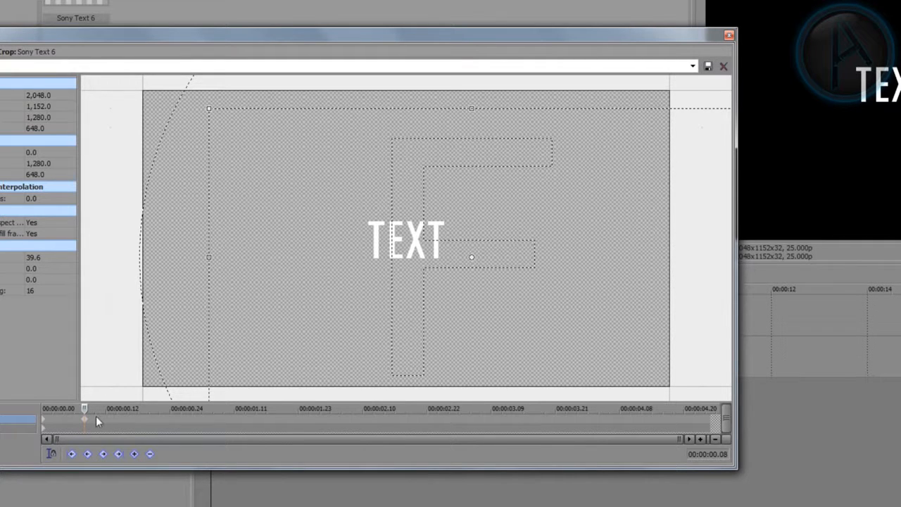
Add Pan/Crop position keyframes at 00:00:02.22 with X Center 896 and at 00:00:03.04 with X Center -256.
double_click(428, 417)
scroll(567, 236, "up", 5)
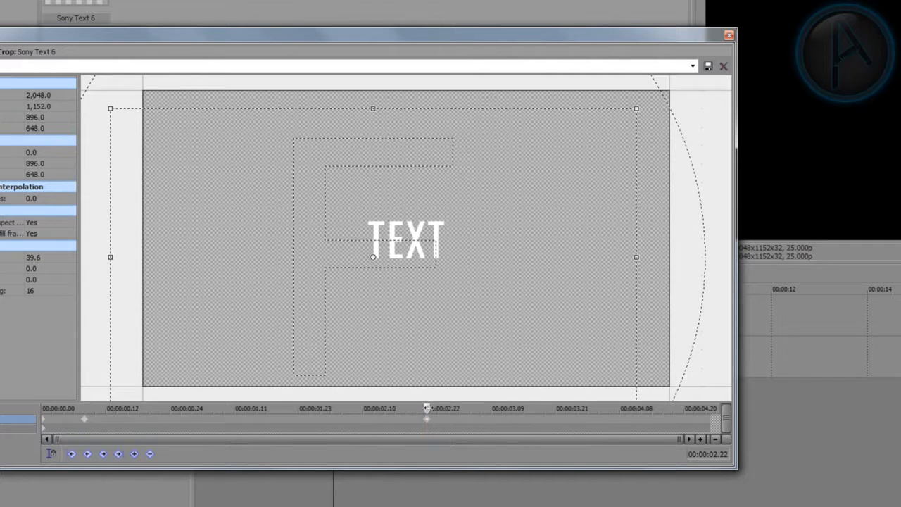
key("space")
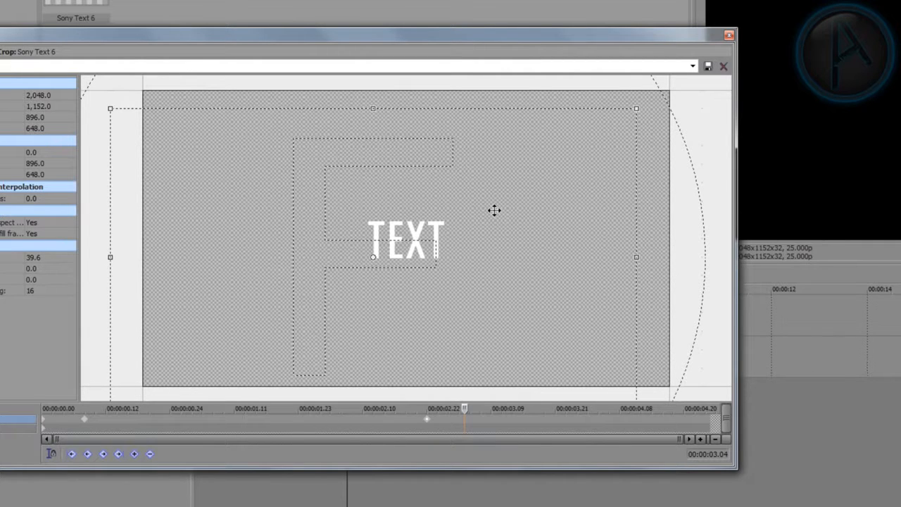
key("Left")
key("Left")
key("Left")
key("Left")
key("Left")
key("Left")
key("Left")
key("Left")
key("Left")
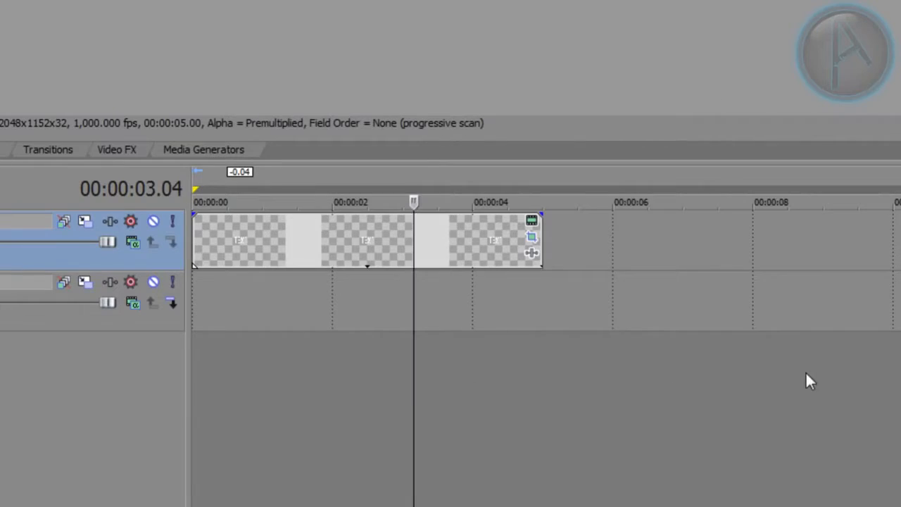
Select a time range from the timeline start past the text event and play back the animation.
left_click_drag(806, 378, 193, 378)
key("space")
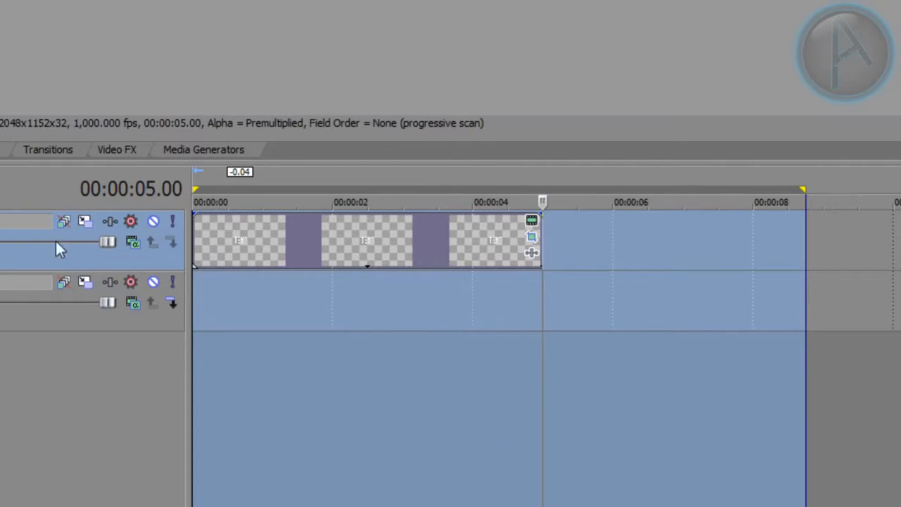
key("space")
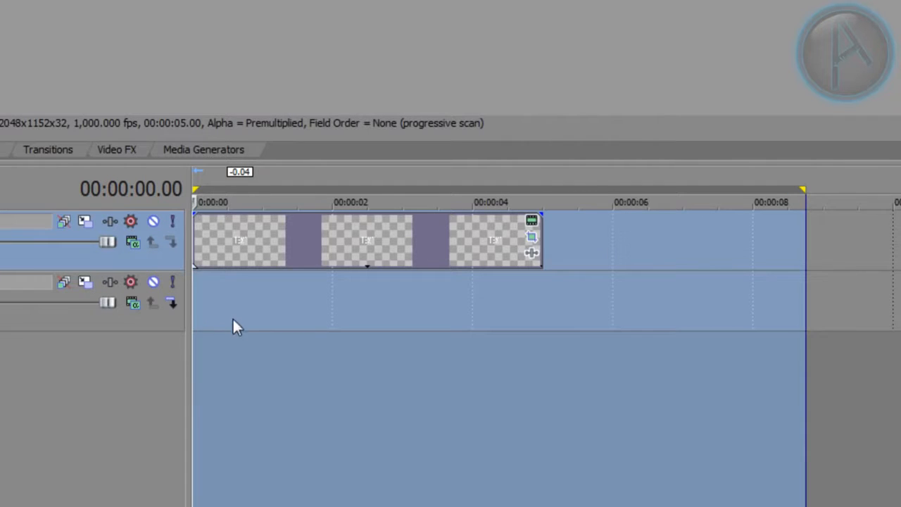
Copy the text event, paste it on the second video track as a new copy of the source media, and align it to the timeline start.
left_click(351, 243)
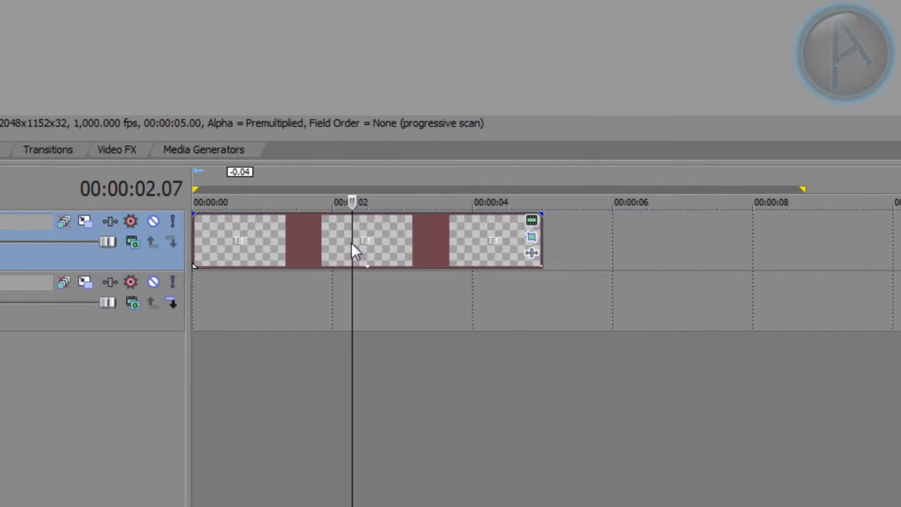
right_click(351, 243)
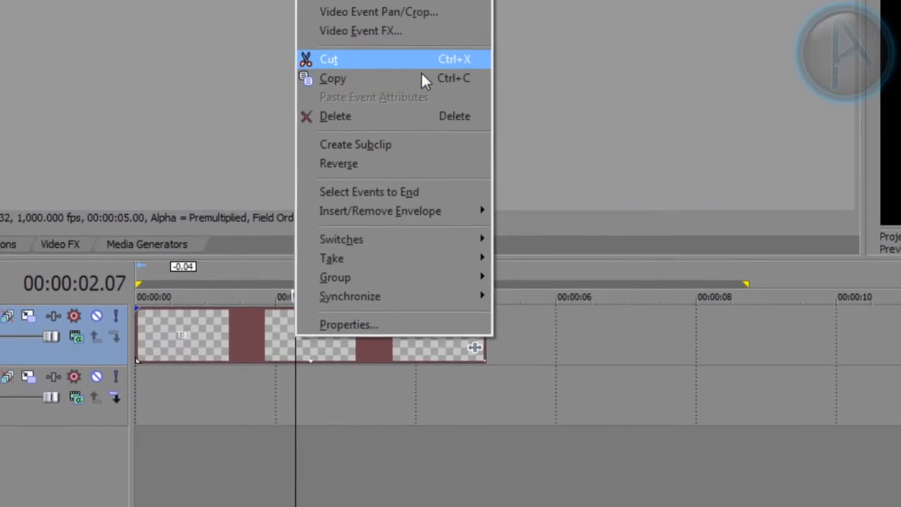
left_click(411, 93)
left_click(231, 396)
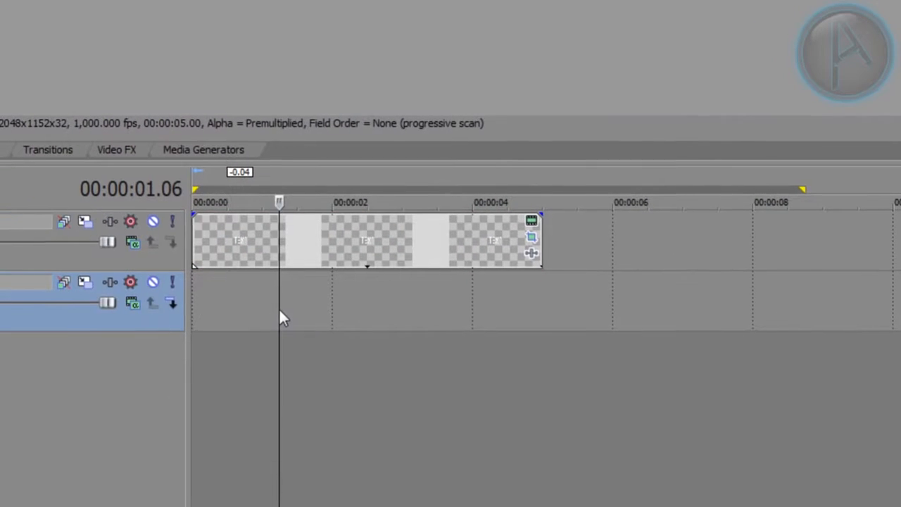
right_click(327, 307)
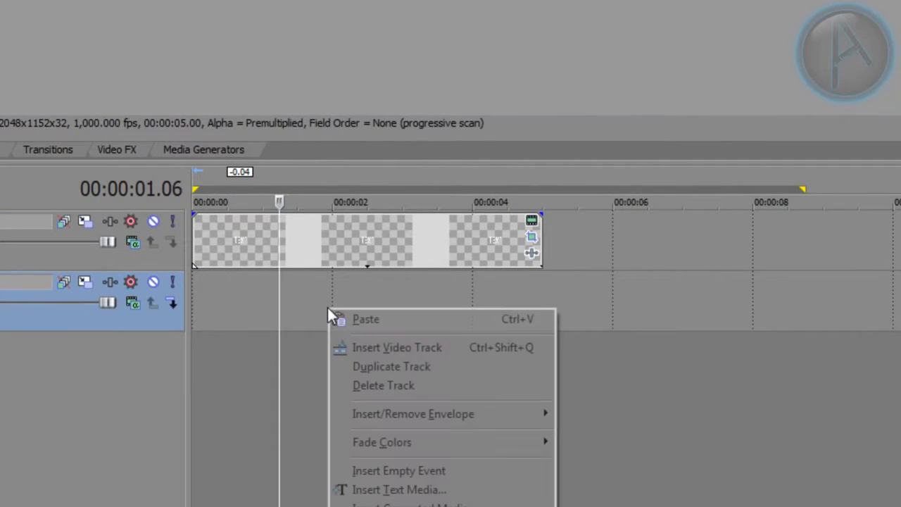
left_click(364, 317)
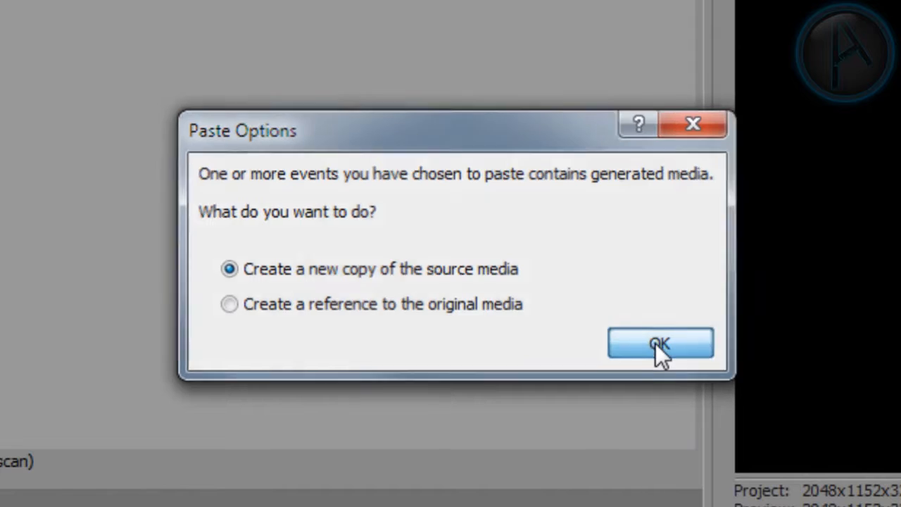
left_click(655, 344)
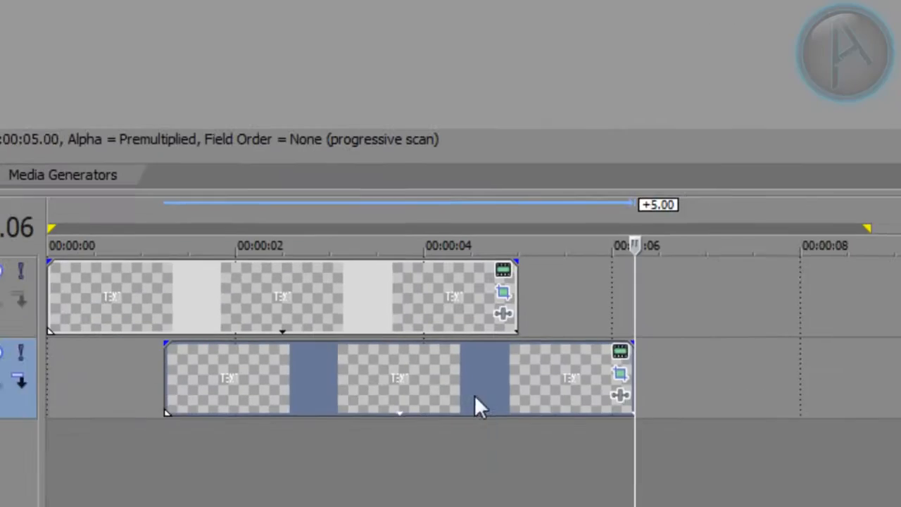
left_click_drag(596, 272, 457, 272)
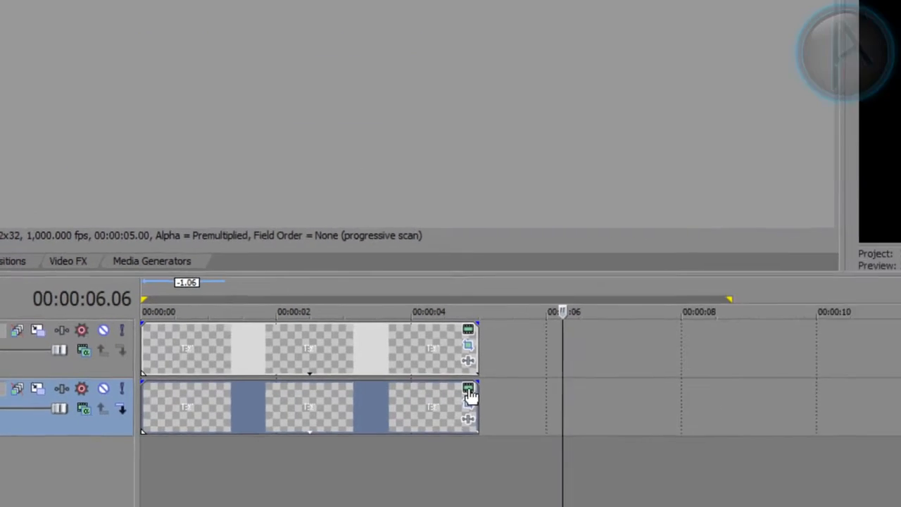
Replace the wording of the text event on the second track with FLY BY and close the text generator.
left_click(601, 264)
left_click_drag(525, 263, 223, 229)
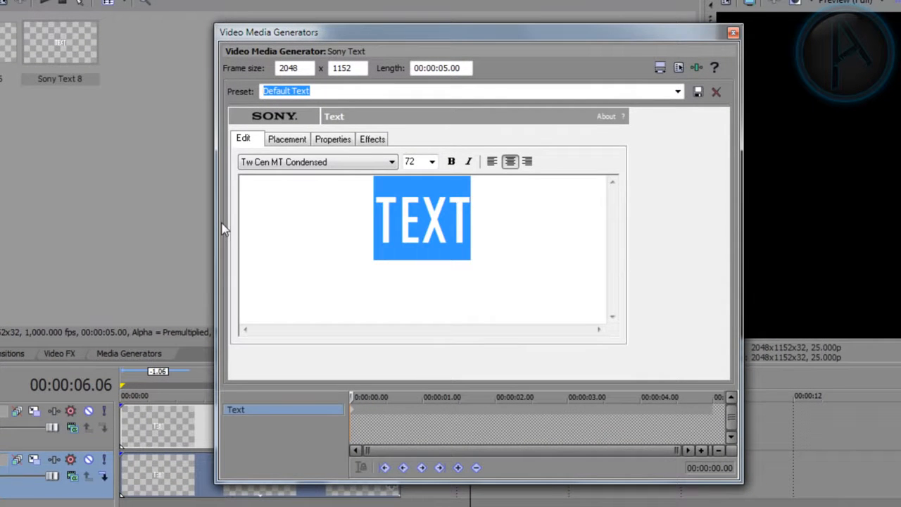
type("FLY BY")
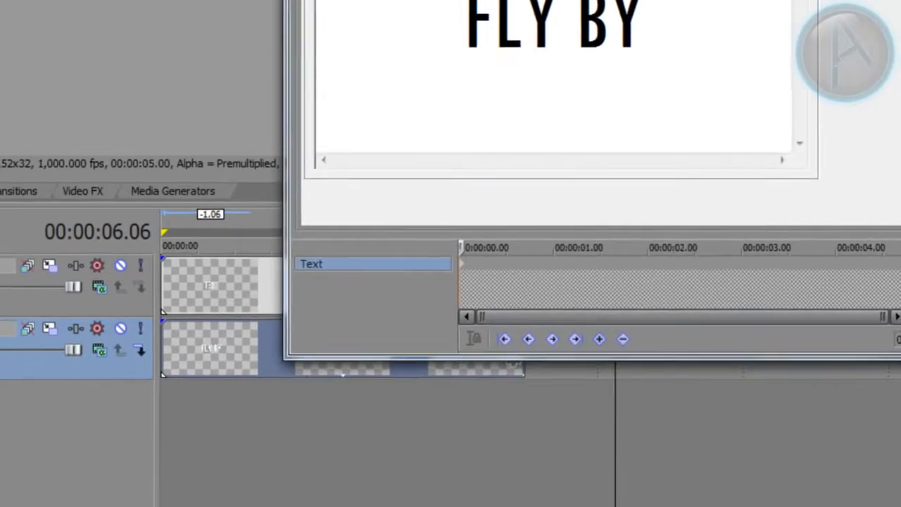
left_click(768, 4)
In the FLY BY event's Pan/Crop, move the frame at the first keyframe to Y Center 432.
left_click(414, 388)
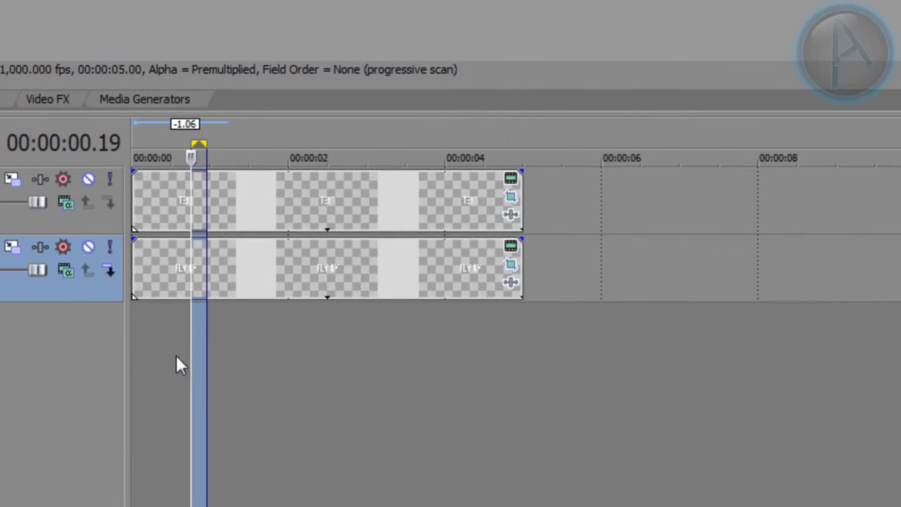
left_click(344, 398)
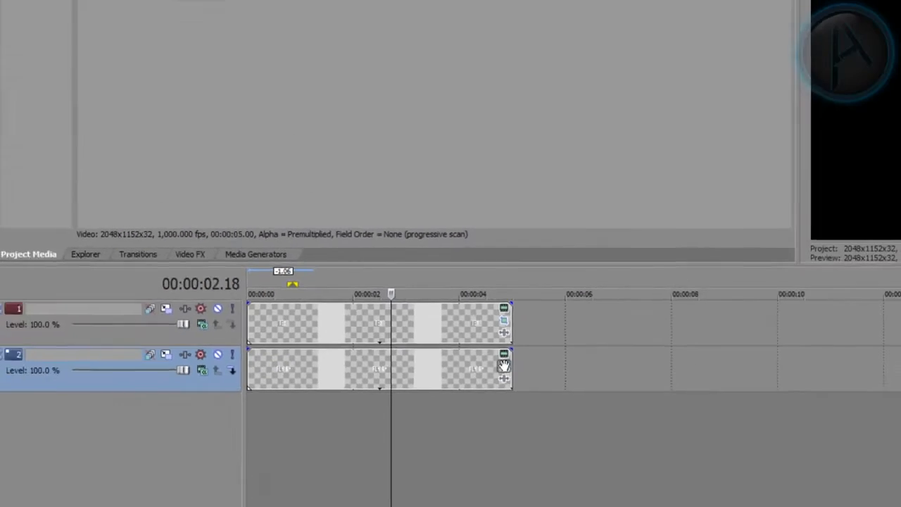
left_click(511, 264)
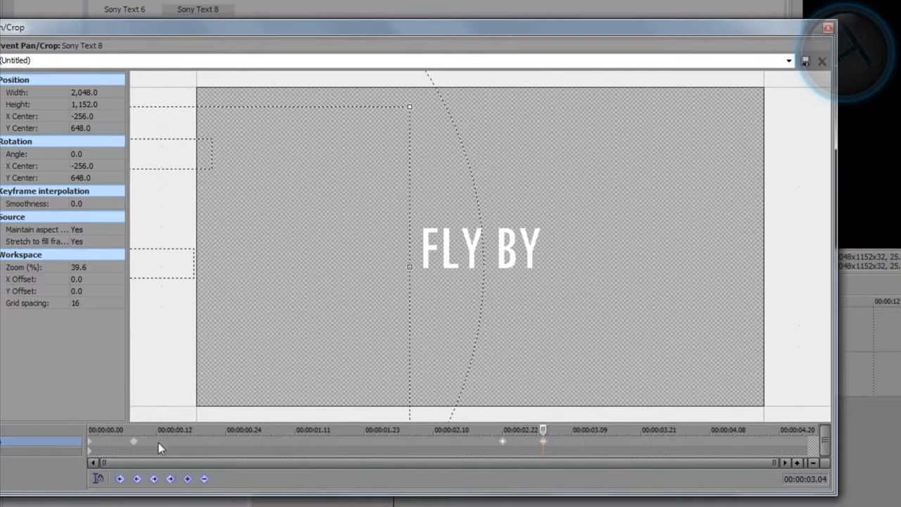
left_click(92, 446)
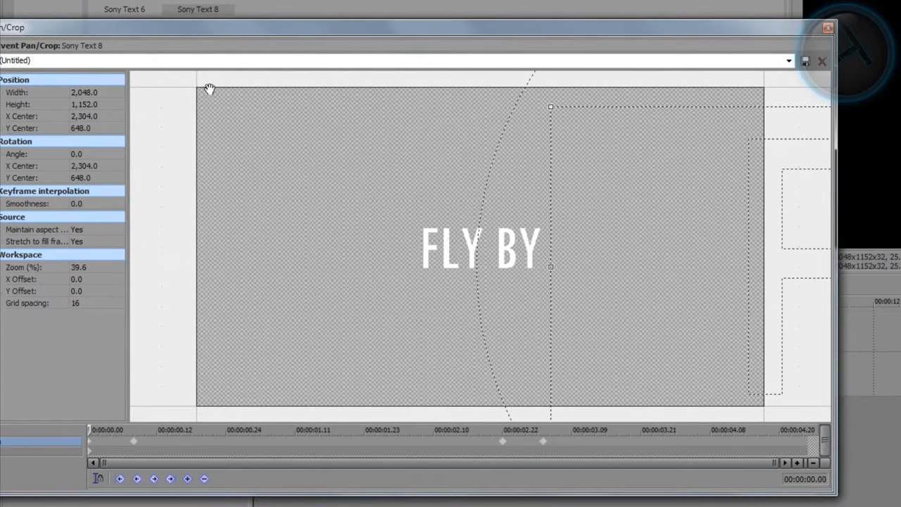
left_click_drag(223, 31, 322, 31)
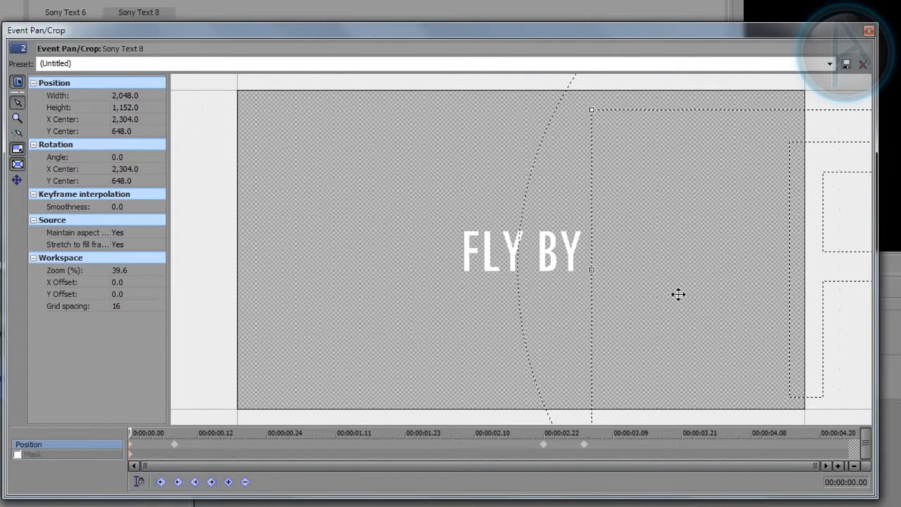
key("Up")
key("Up")
key("Up")
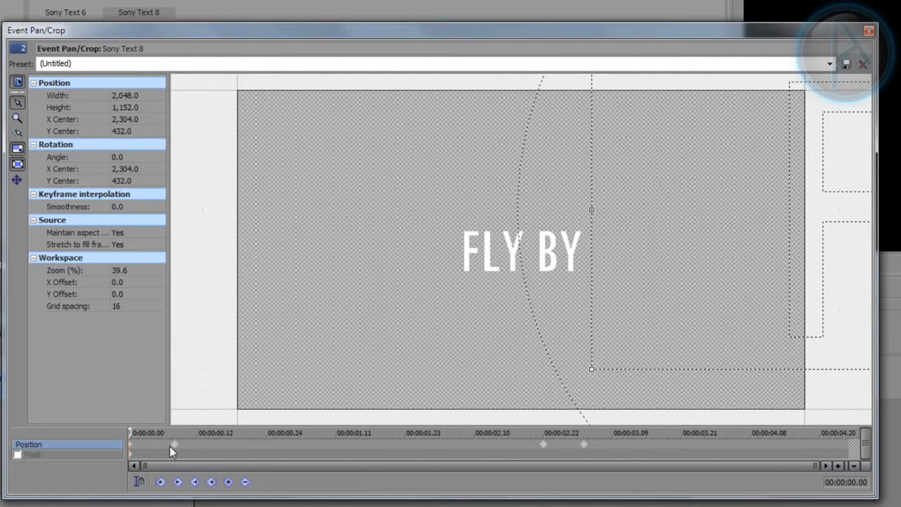
Move the Pan/Crop frame of the FLY BY event to Y Center 432 at the second and third keyframes.
left_click(175, 448)
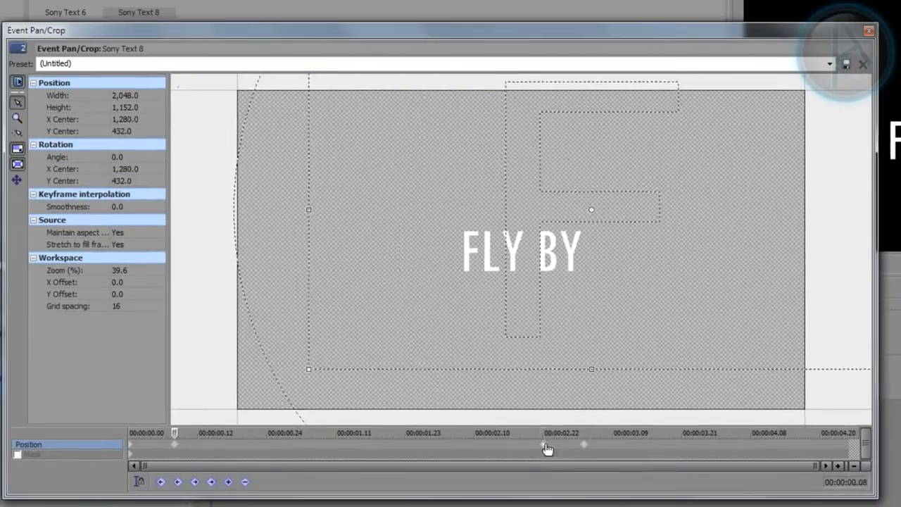
left_click(545, 445)
key("Up")
key("Up")
key("Up")
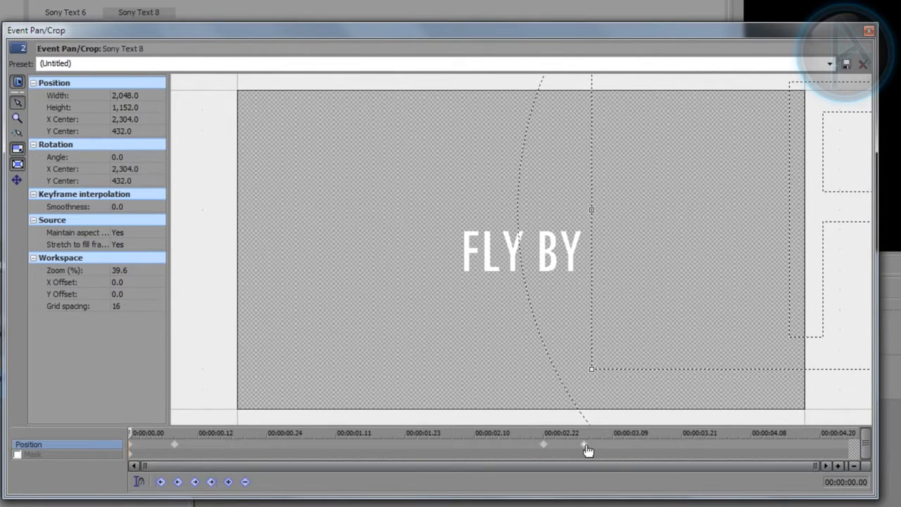
Move the frame at the last Pan/Crop keyframe to Y Center 432 and close the Event Pan/Crop window.
left_click(586, 446)
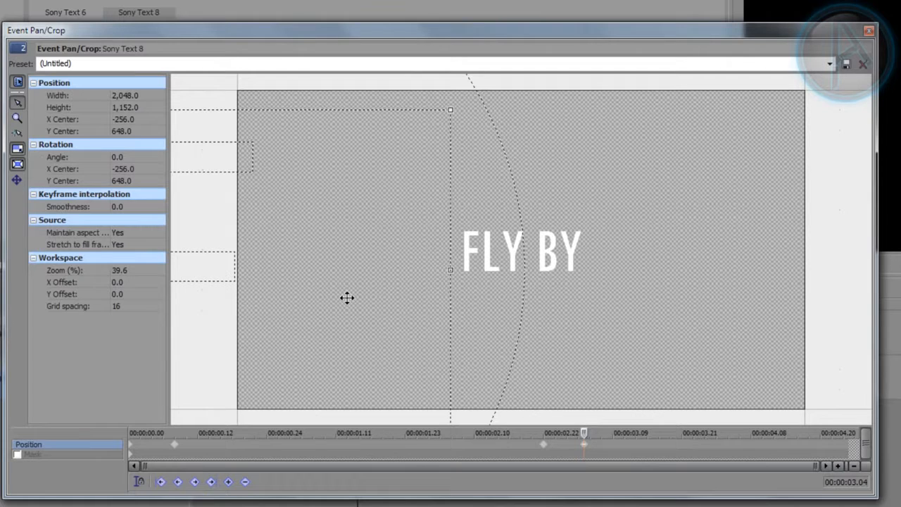
key("Up")
key("Up")
key("Up")
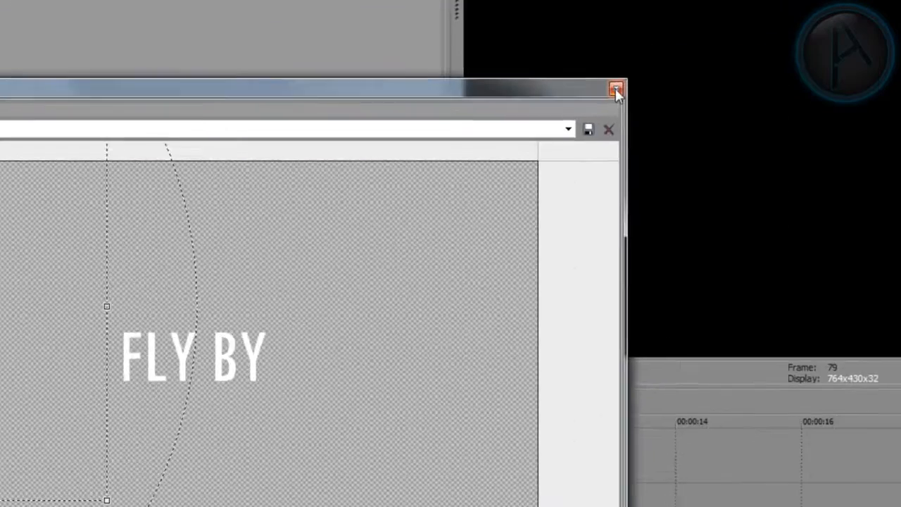
left_click(868, 31)
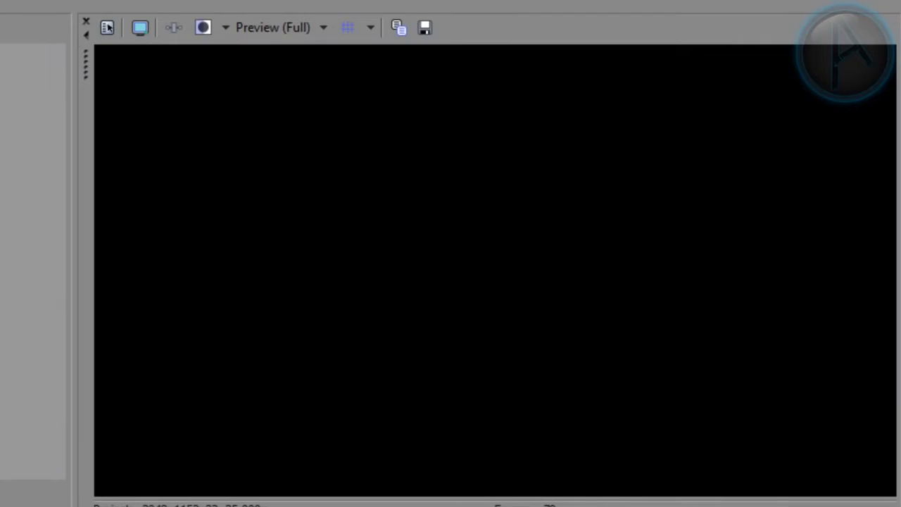
Play back the two-line text animation from the timeline start and stop it.
key("ctrl+Home")
key("space")
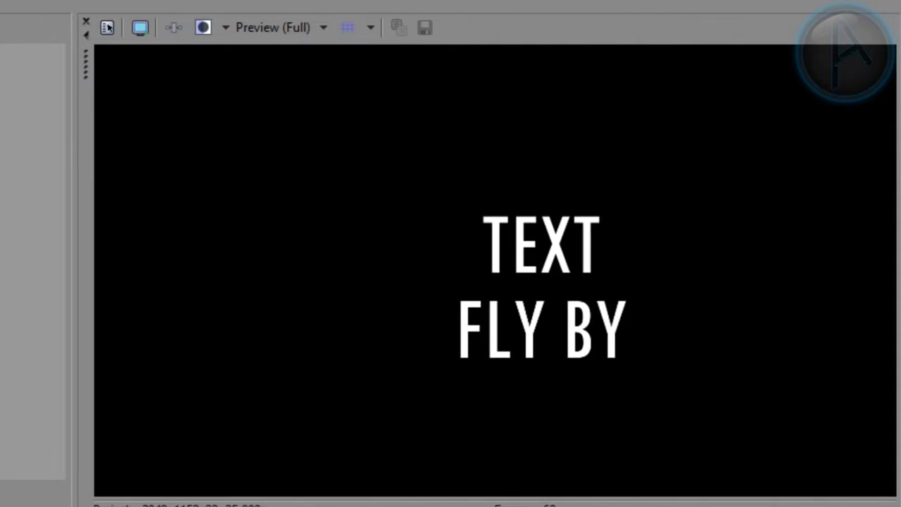
key("space")
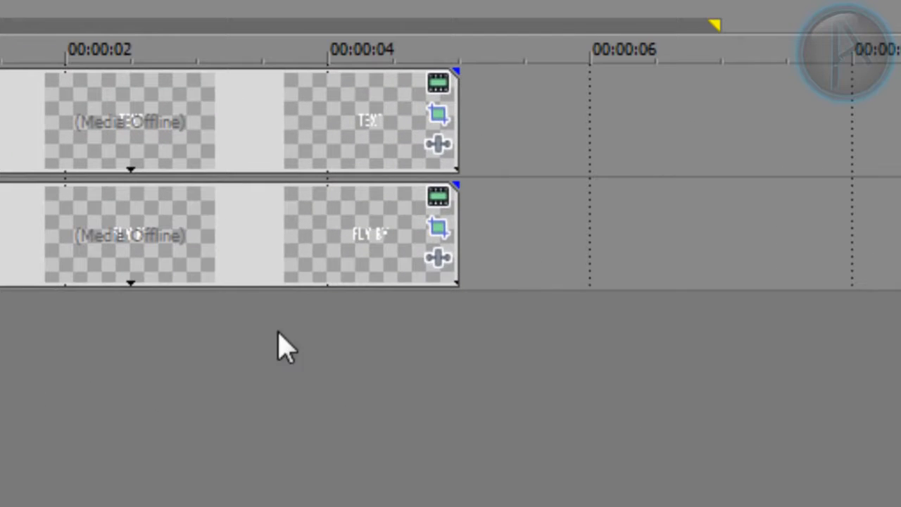
In the FLY BY event's Pan/Crop, swap the first and last position keyframes so the text travels in the opposite direction.
left_click(440, 229)
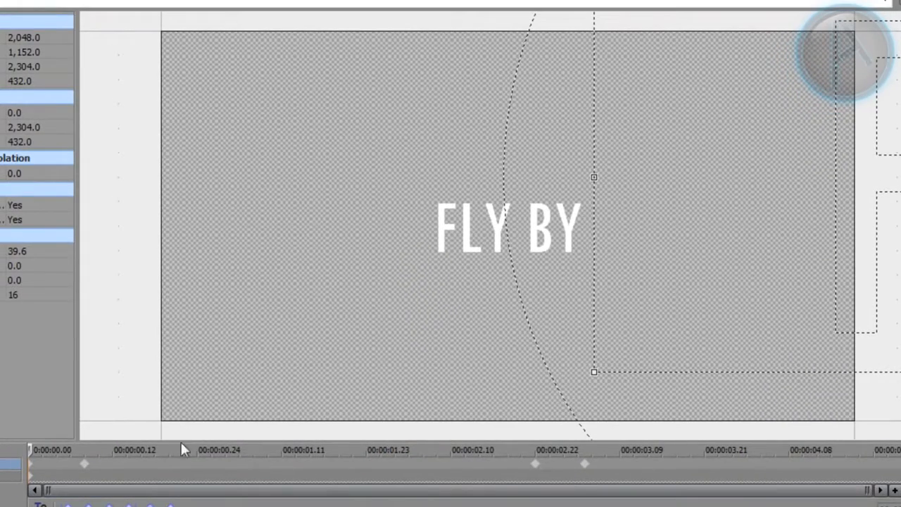
left_click(585, 465)
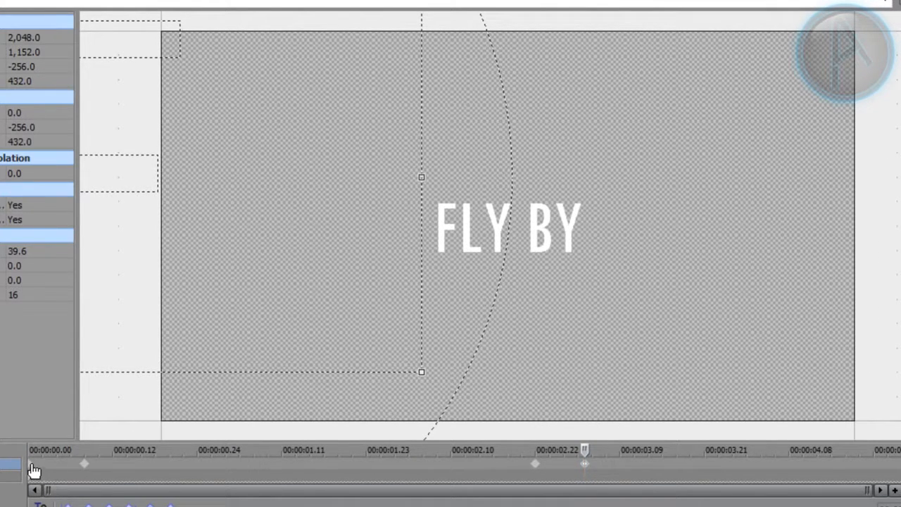
left_click_drag(612, 471, 600, 472)
left_click_drag(583, 467, 1, 488)
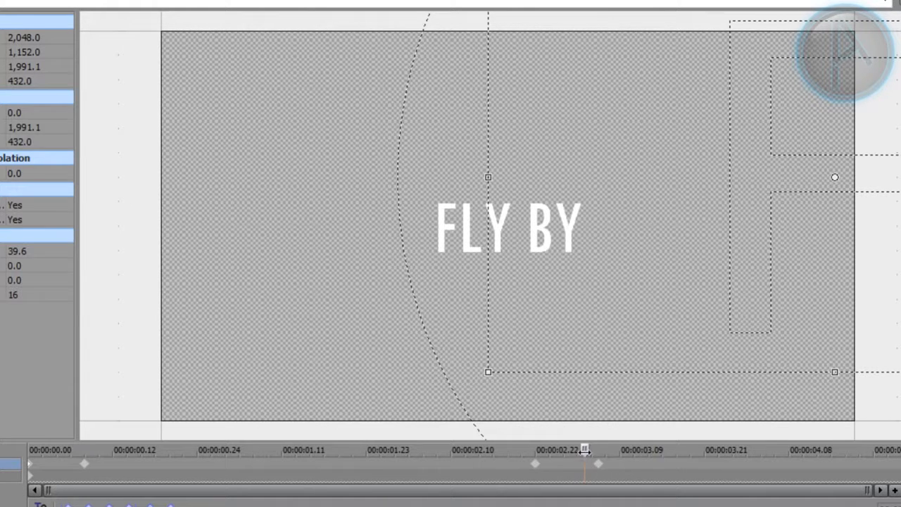
left_click_drag(599, 466, 589, 471)
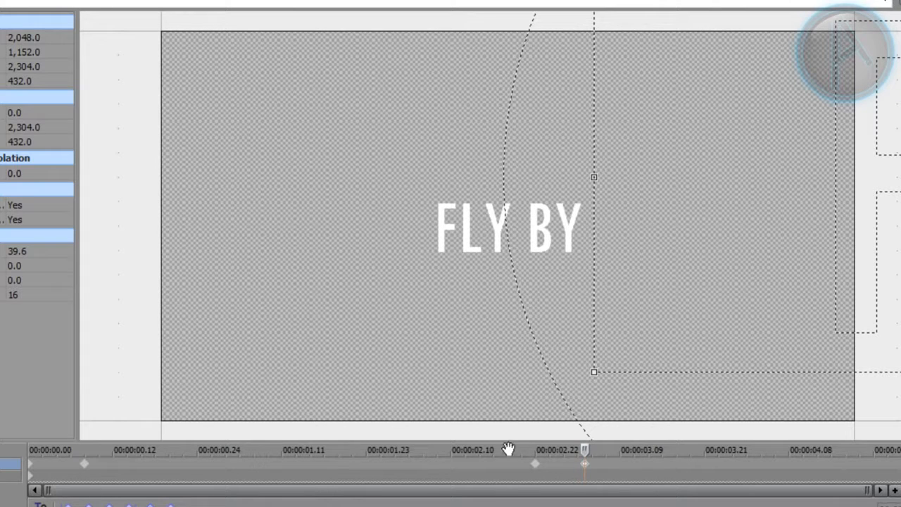
Swap the two middle position keyframes of the FLY BY event and close the Event Pan/Crop window.
left_click(535, 466)
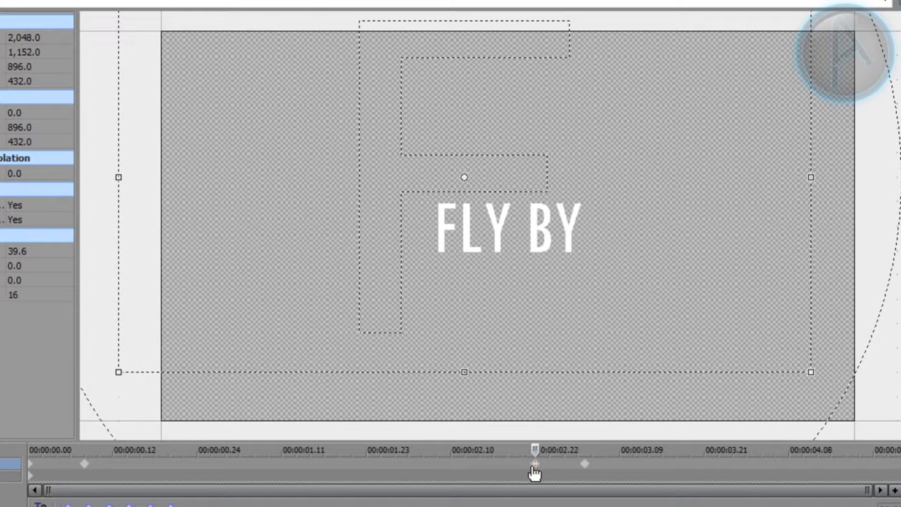
left_click_drag(536, 468, 85, 474)
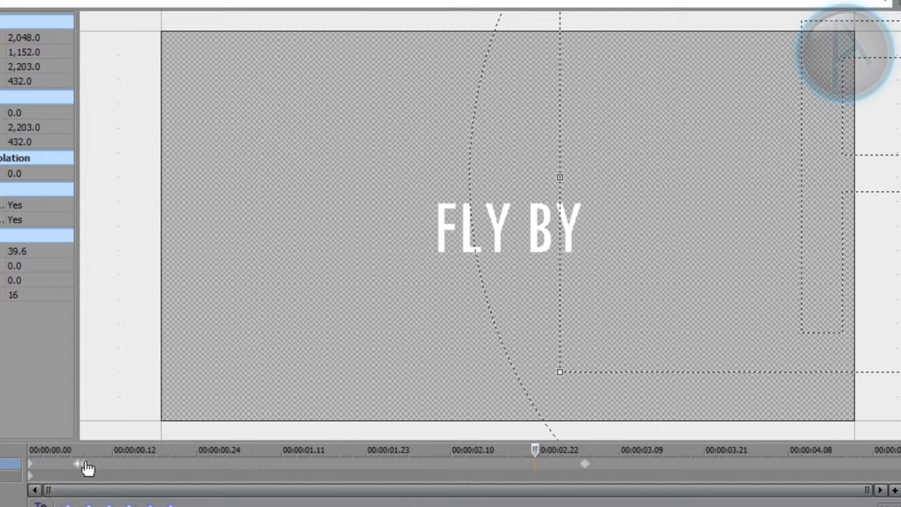
left_click_drag(86, 468, 533, 481)
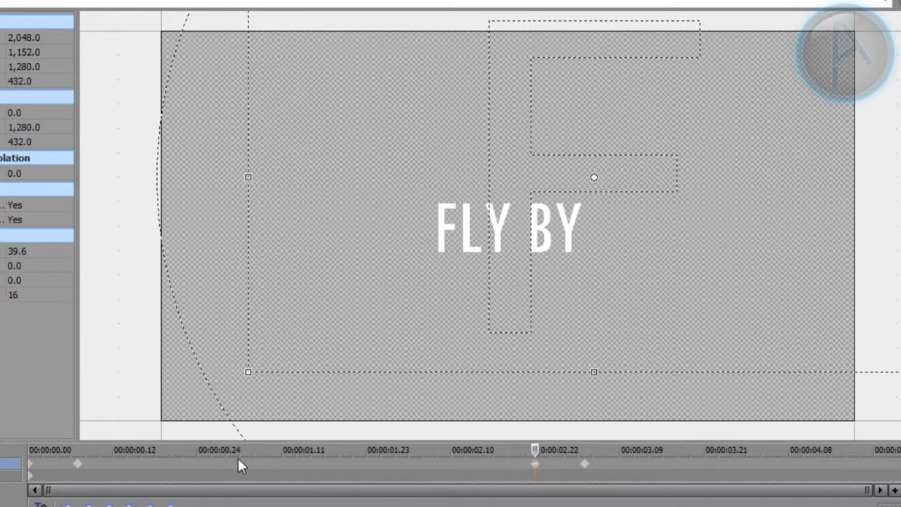
left_click_drag(78, 467, 85, 468)
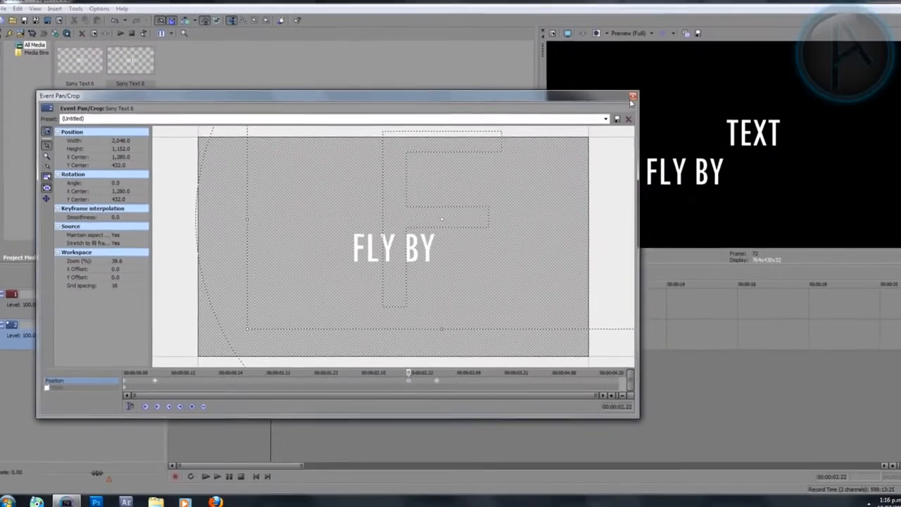
left_click(631, 95)
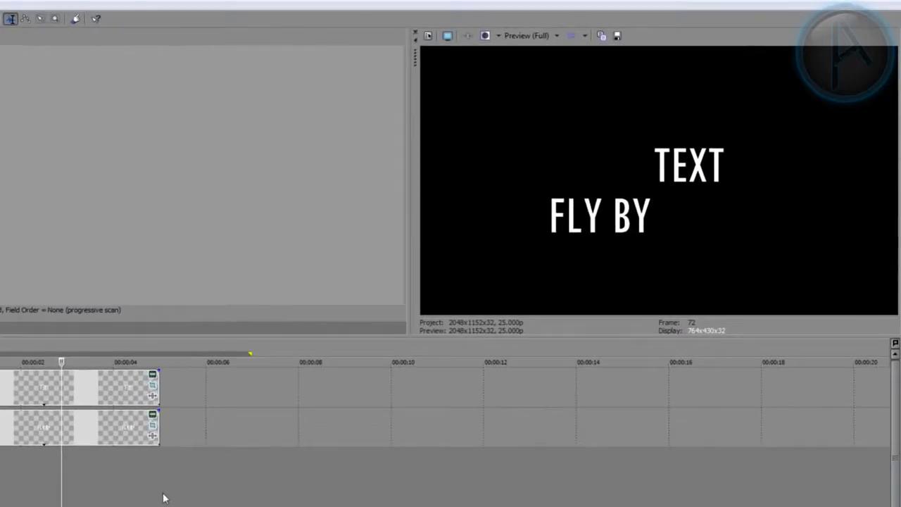
Play back the animation from the timeline start to check both lines moving in opposite directions.
key("Home")
key("space")
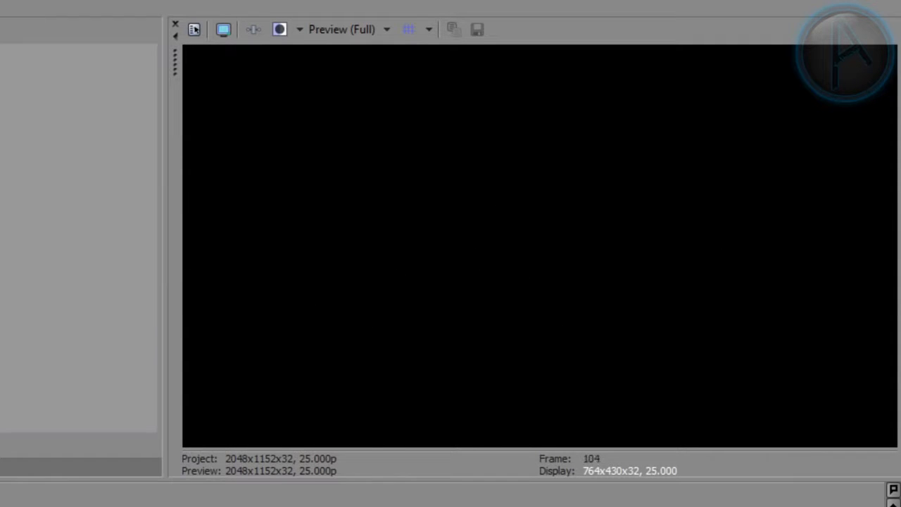
key("space")
key("space")
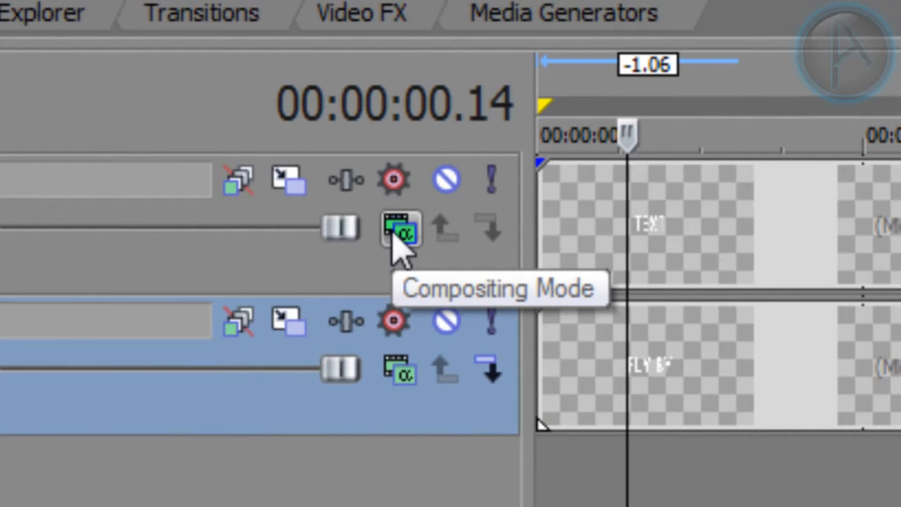
Set the compositing mode of both video tracks to 3D Source Alpha.
left_click(399, 231)
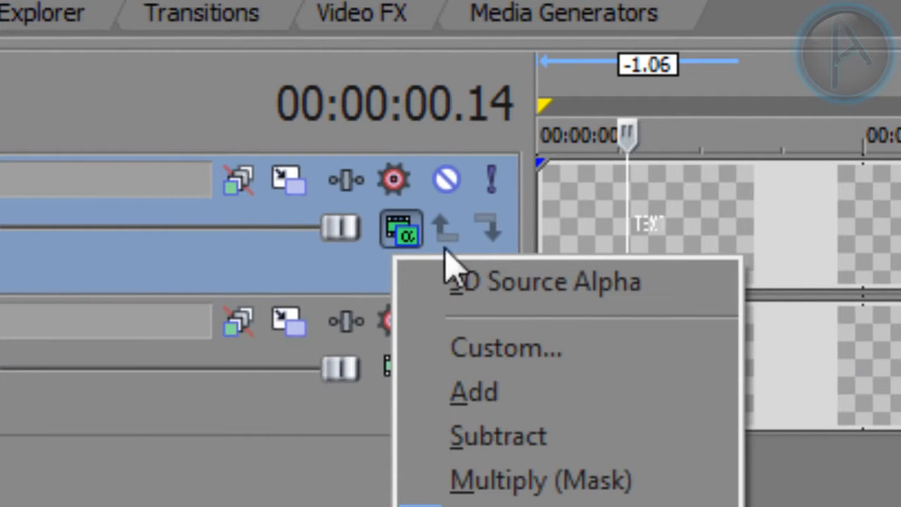
left_click(548, 297)
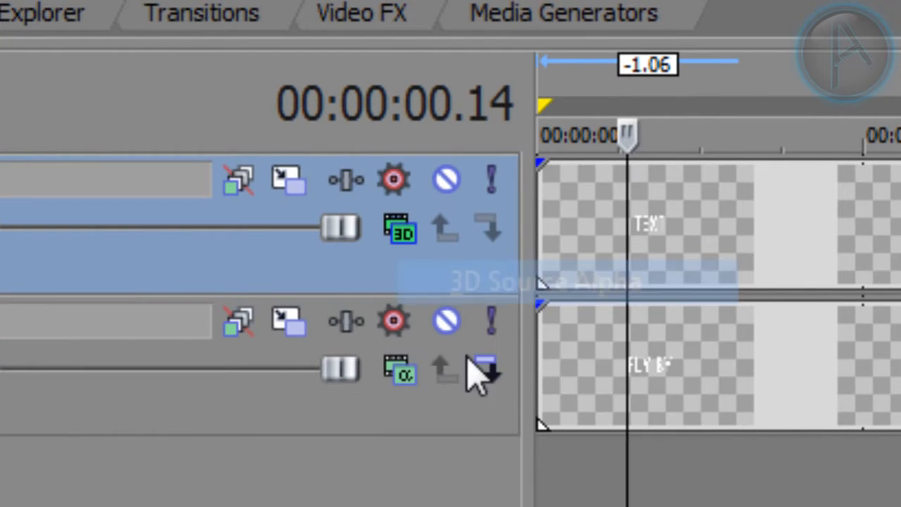
left_click(400, 373)
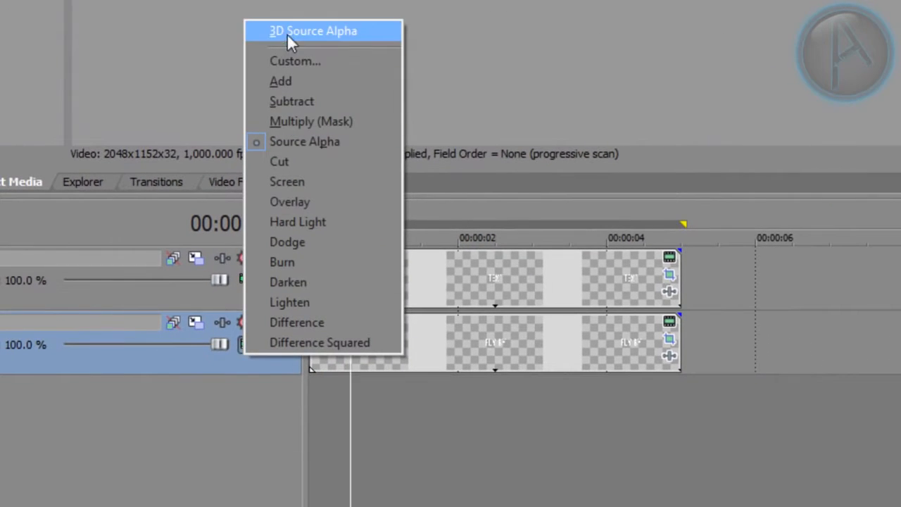
left_click(288, 31)
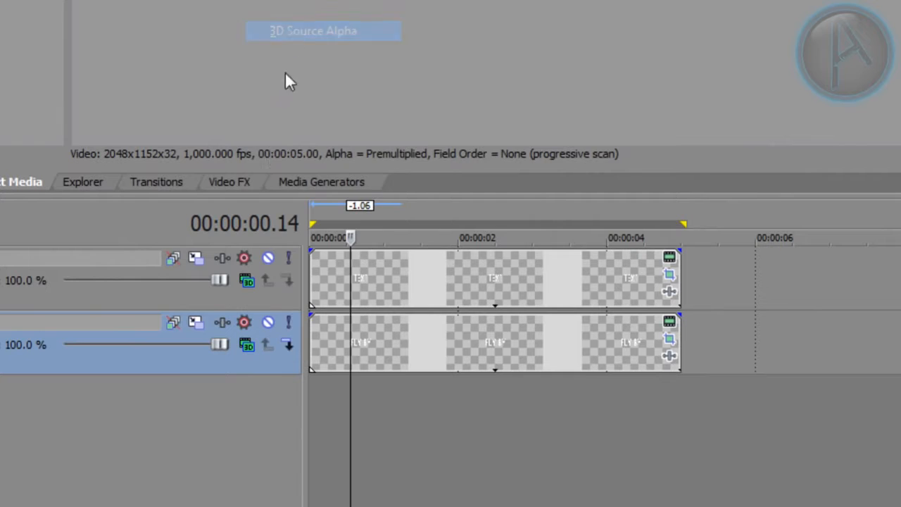
In Track 1's Track Motion, turn the track about its Y axis to a Y orientation of -30.7 and select that value.
left_click(195, 259)
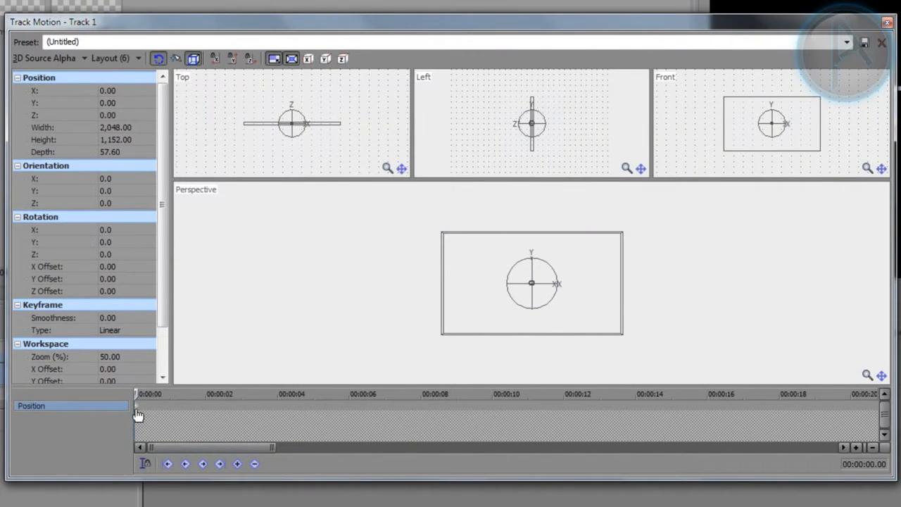
left_click(556, 284)
left_click_drag(557, 285, 548, 284)
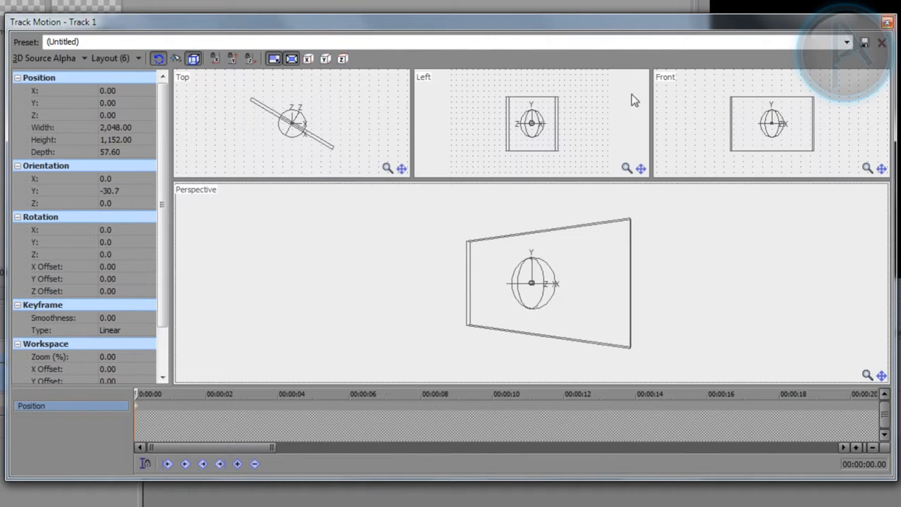
left_click(126, 189)
double_click(126, 190)
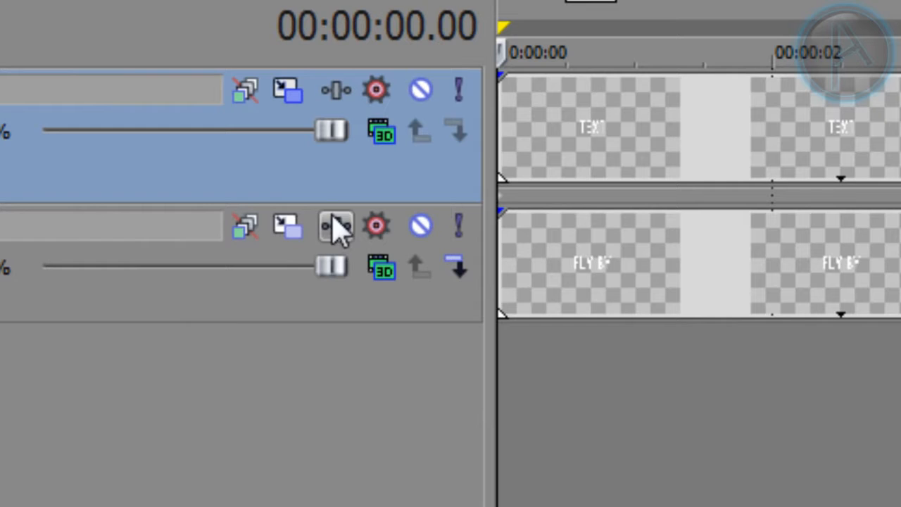
In Track 2's Track Motion, set the Y orientation to 30.7.
left_click(288, 227)
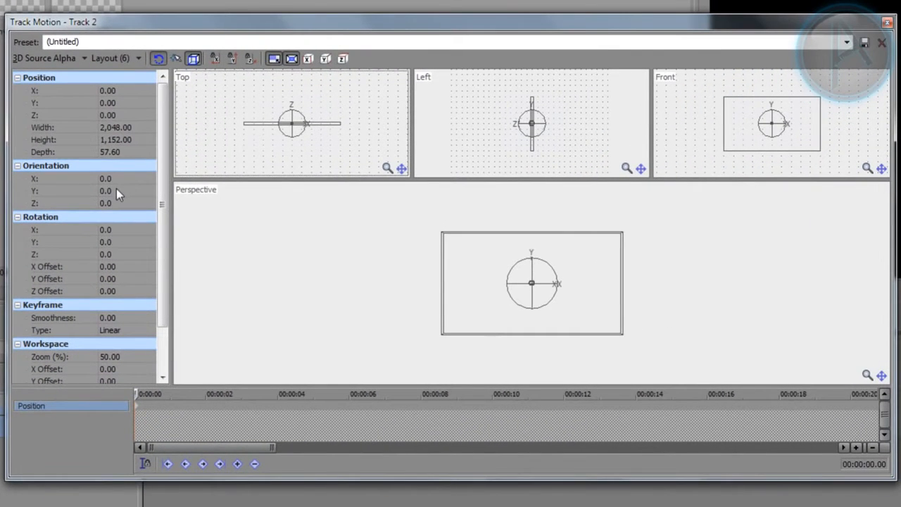
left_click(116, 190)
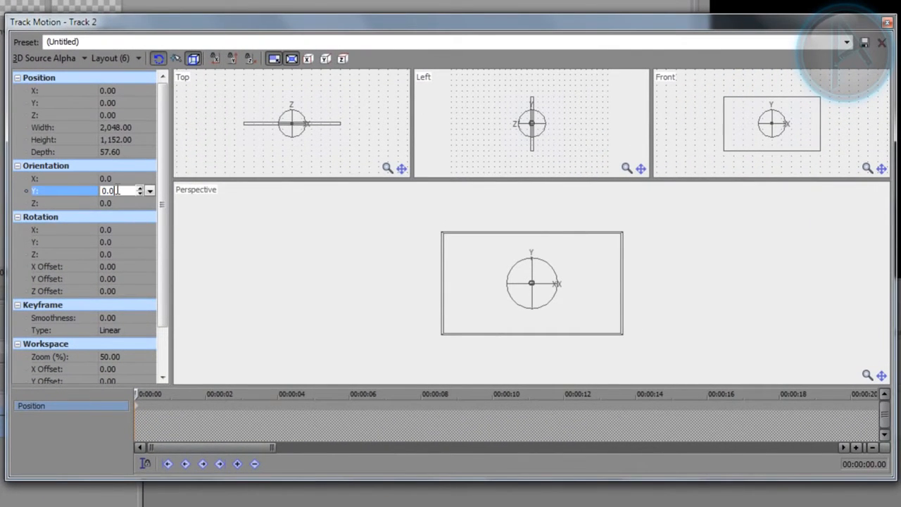
type("30.7")
key("Return")
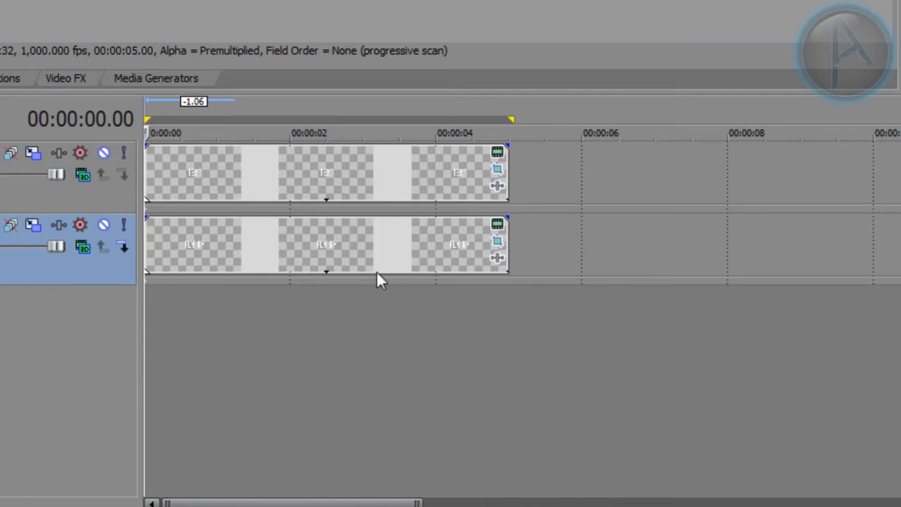
Select the time range covering both text events and play back the tilted animation.
left_click_drag(505, 308, 107, 303)
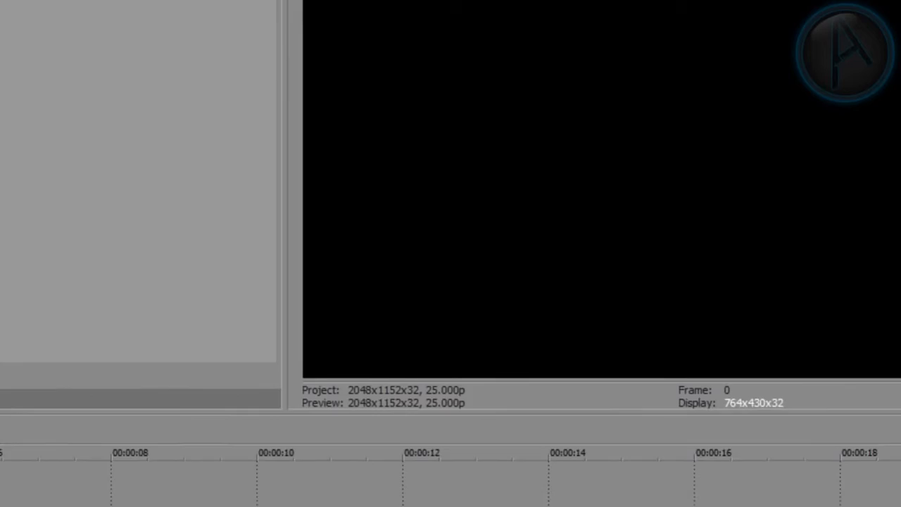
key("space")
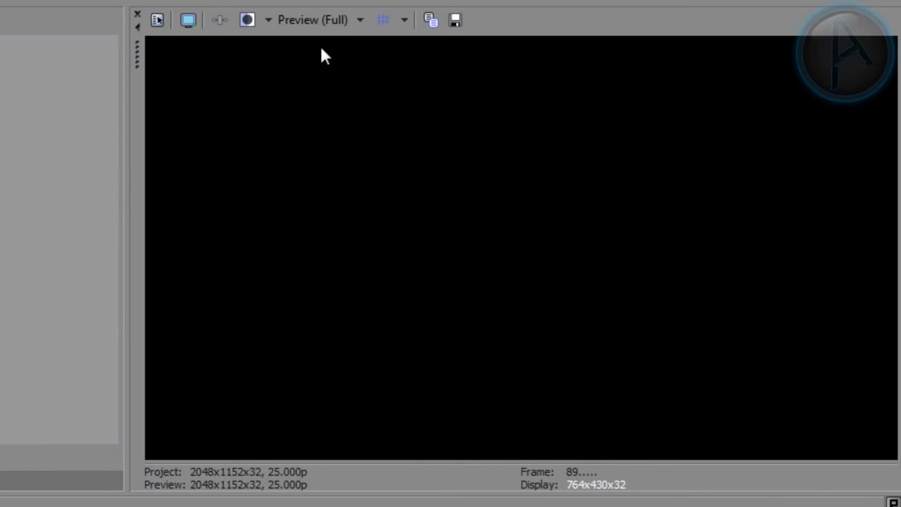
key("space")
Set the video preview quality to Draft (Half) and play back the animation.
left_click(344, 21)
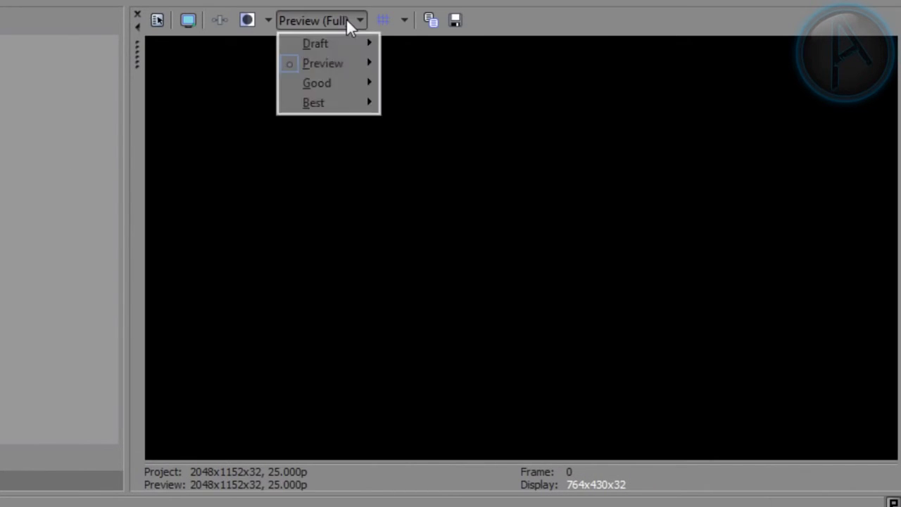
mouse_move(324, 44)
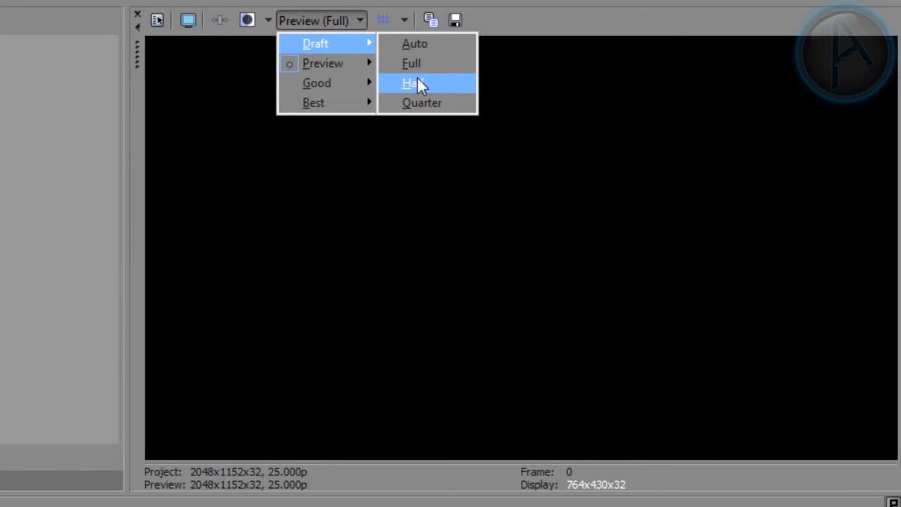
left_click(418, 83)
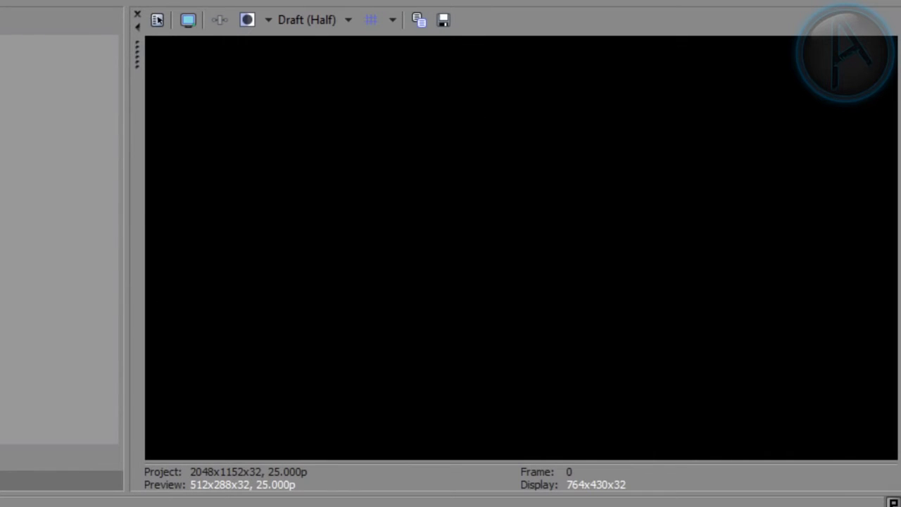
key("space")
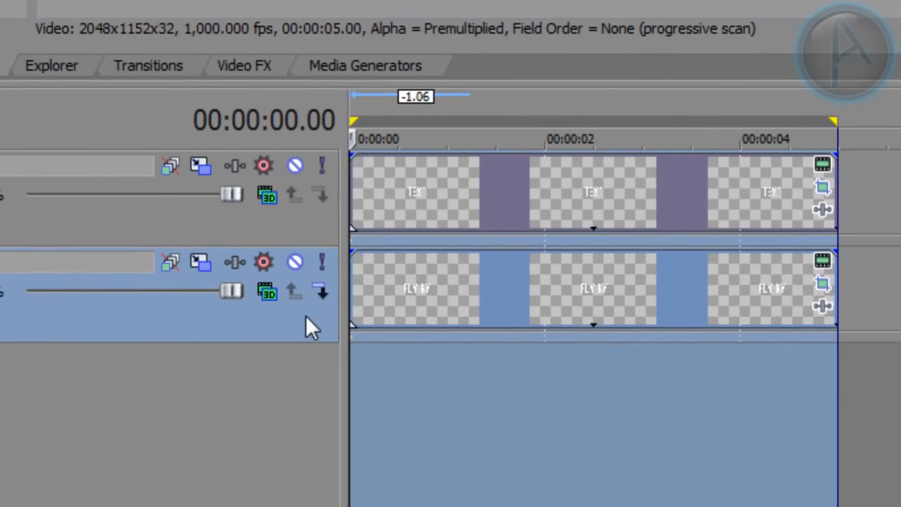
Reopen Track 2's Track Motion and set its Y orientation to -30.7.
left_click(202, 264)
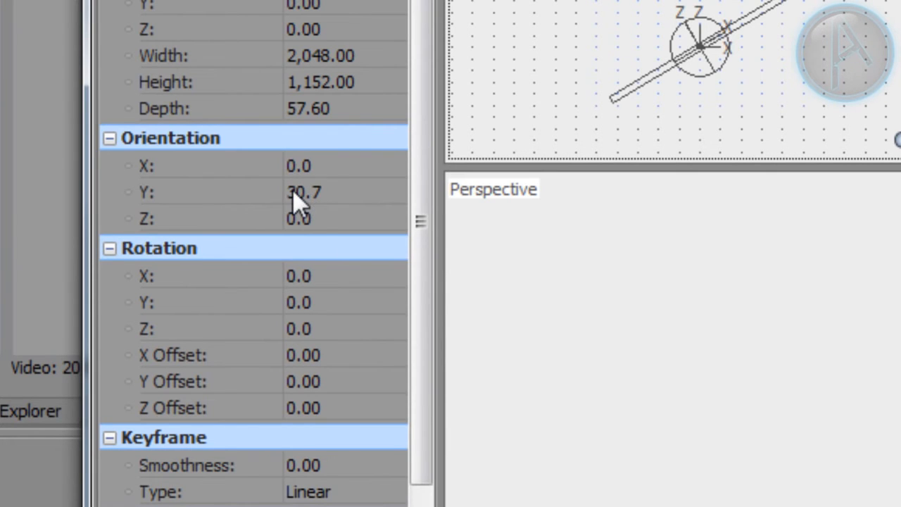
left_click(292, 191)
key("Home")
type("-")
key("Return")
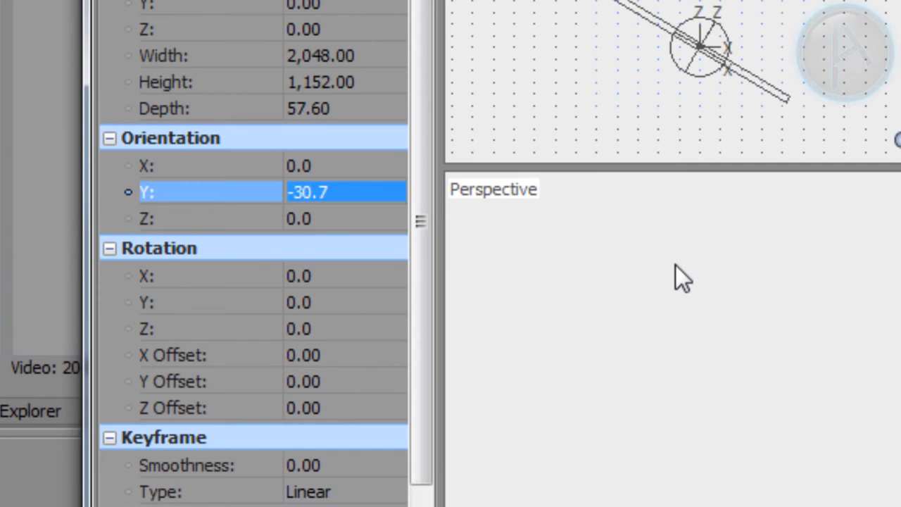